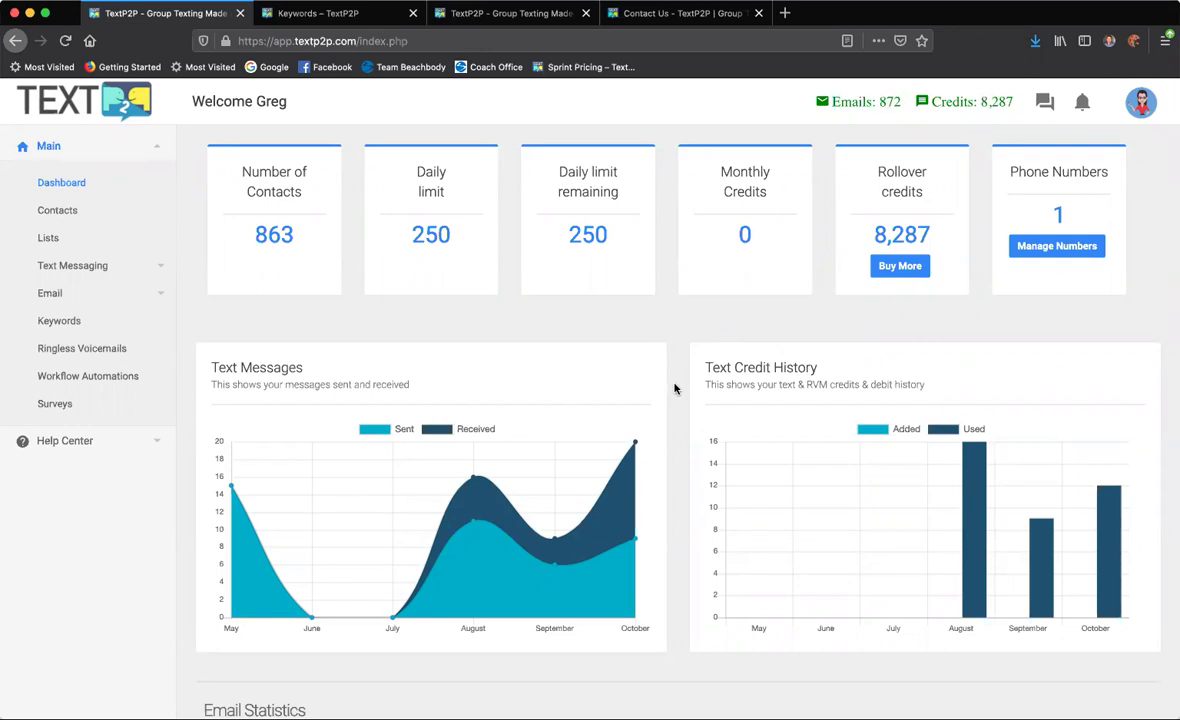
Review the dashboard's email statistics, open the email credit purchase page and select the 25,000 emails package
scroll(675, 388, "down", 1)
scroll(675, 388, "down", 5)
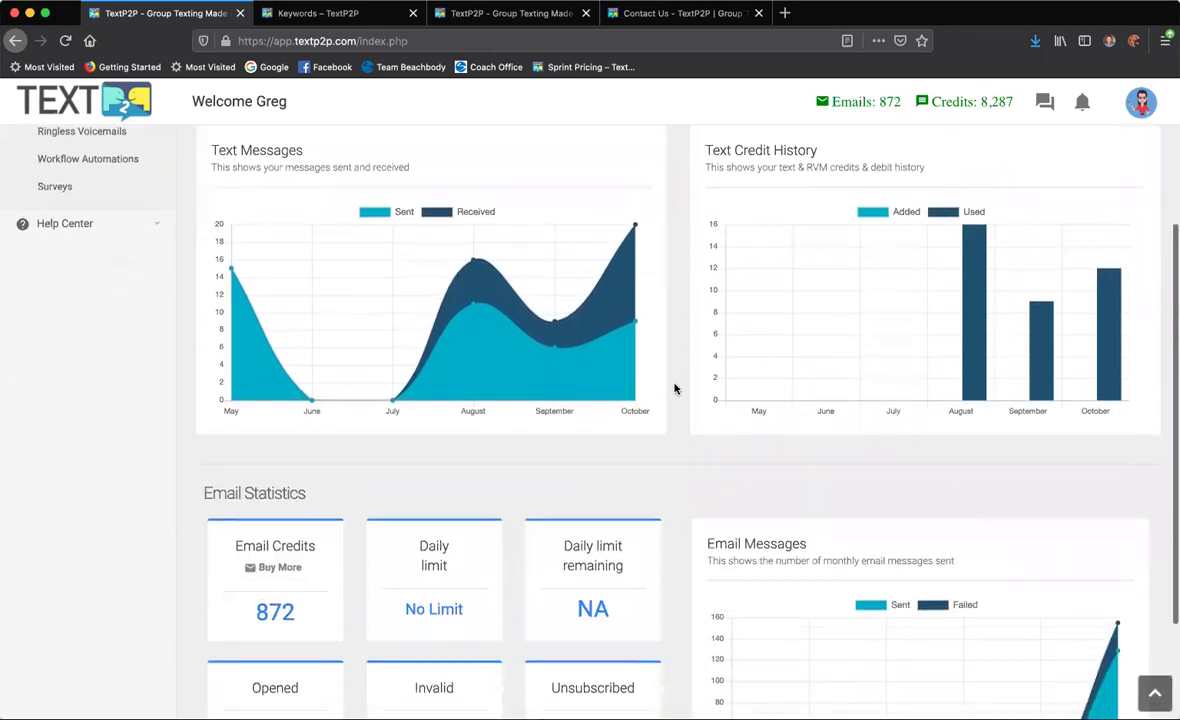
scroll(675, 388, "down", 1)
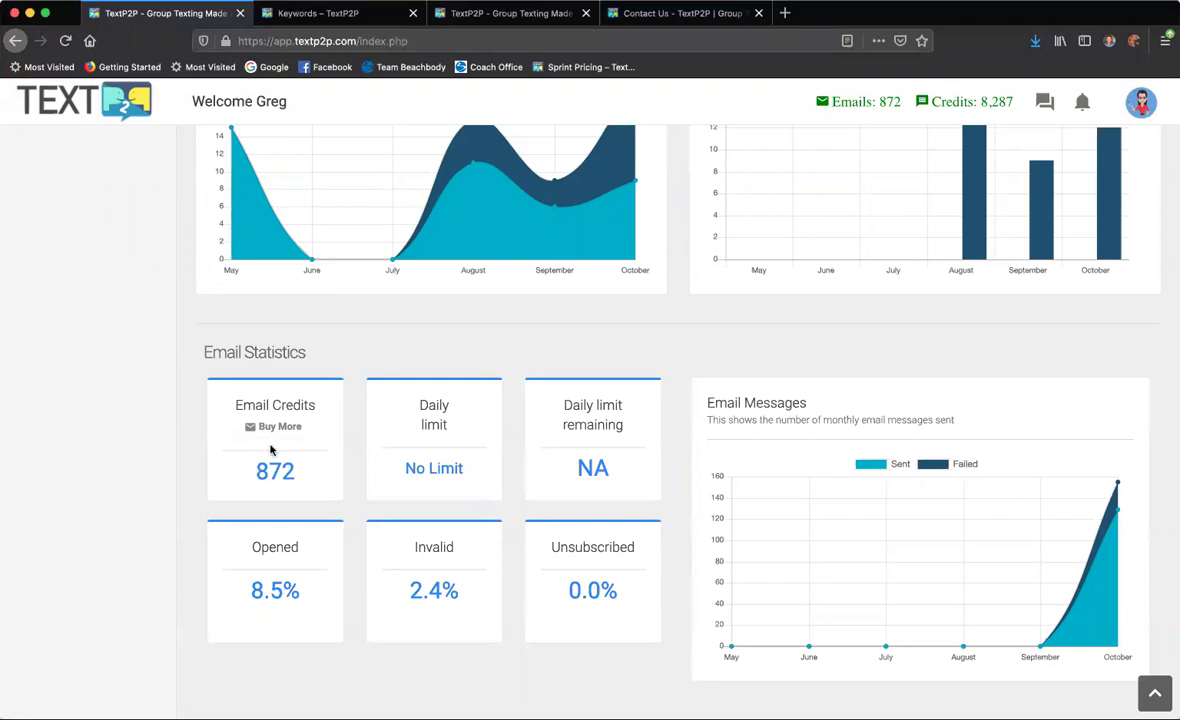
left_click(278, 427)
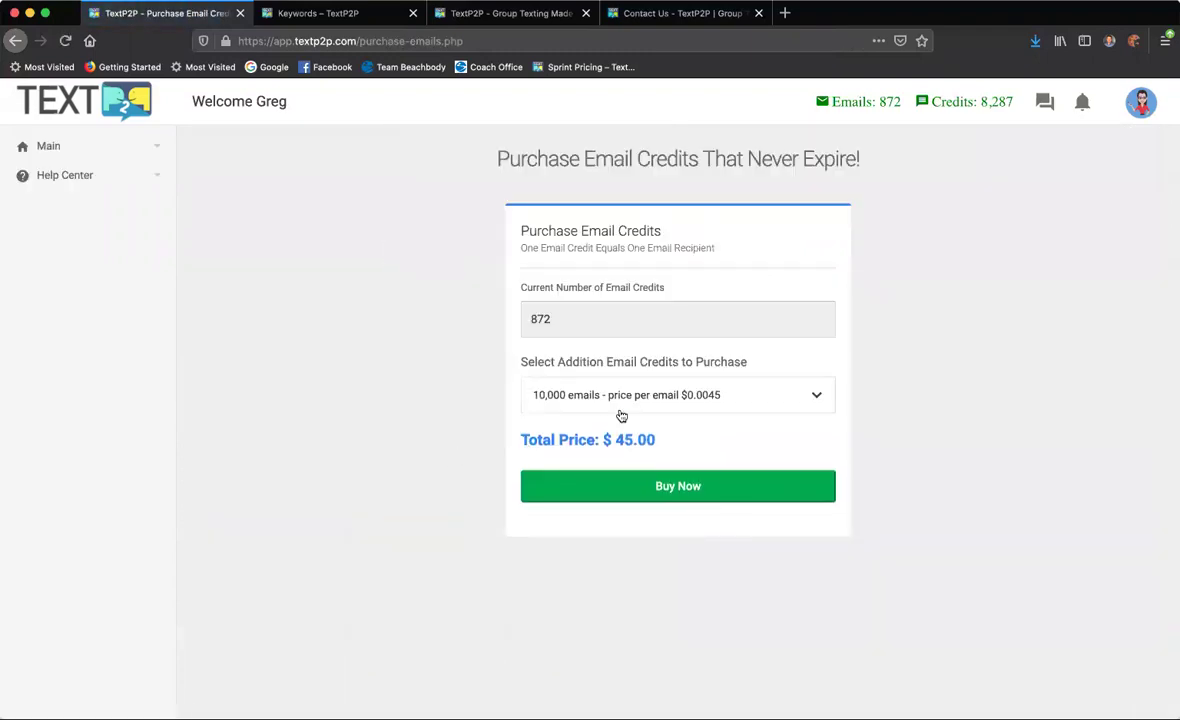
left_click(659, 396)
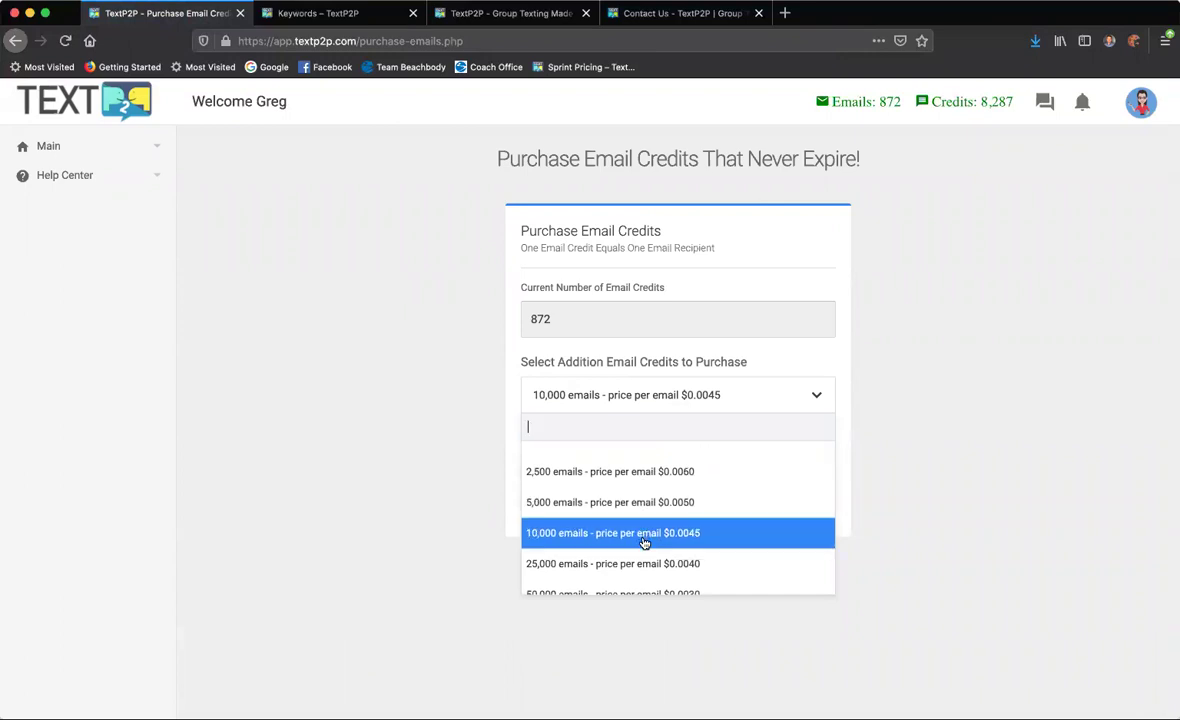
left_click(650, 563)
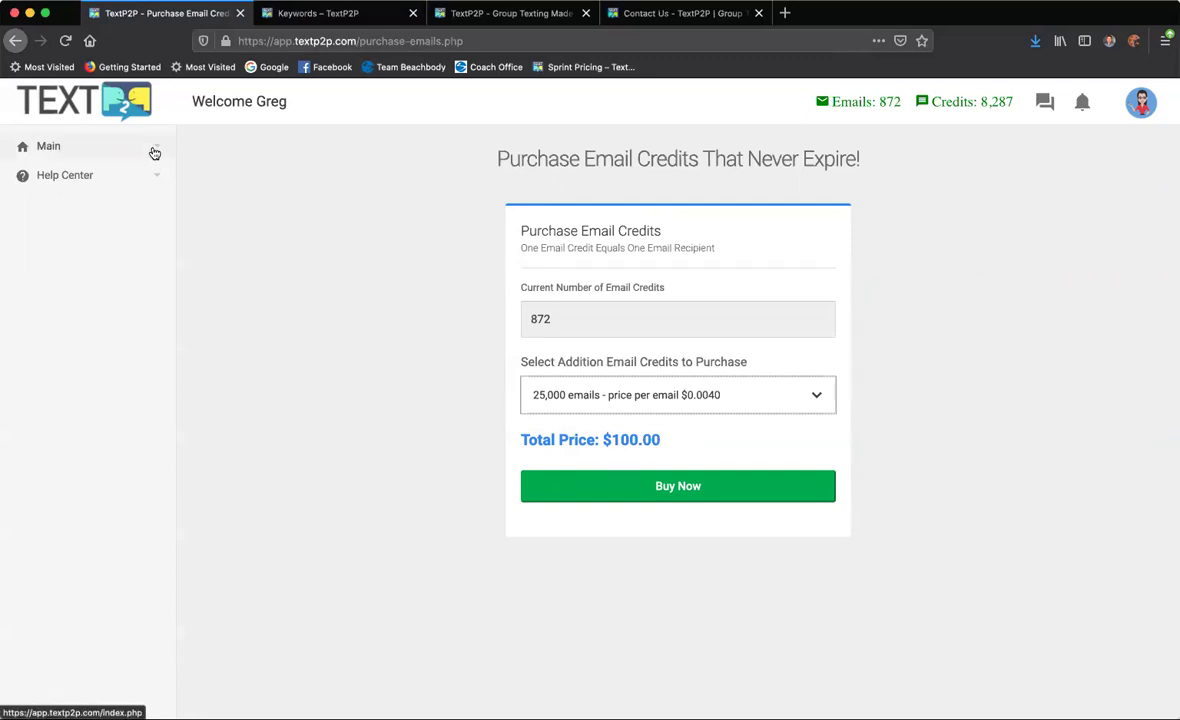
Open the Email Setup page and examine the authorized domain, its CNAME records and the domain of the reply-to address
left_click(155, 150)
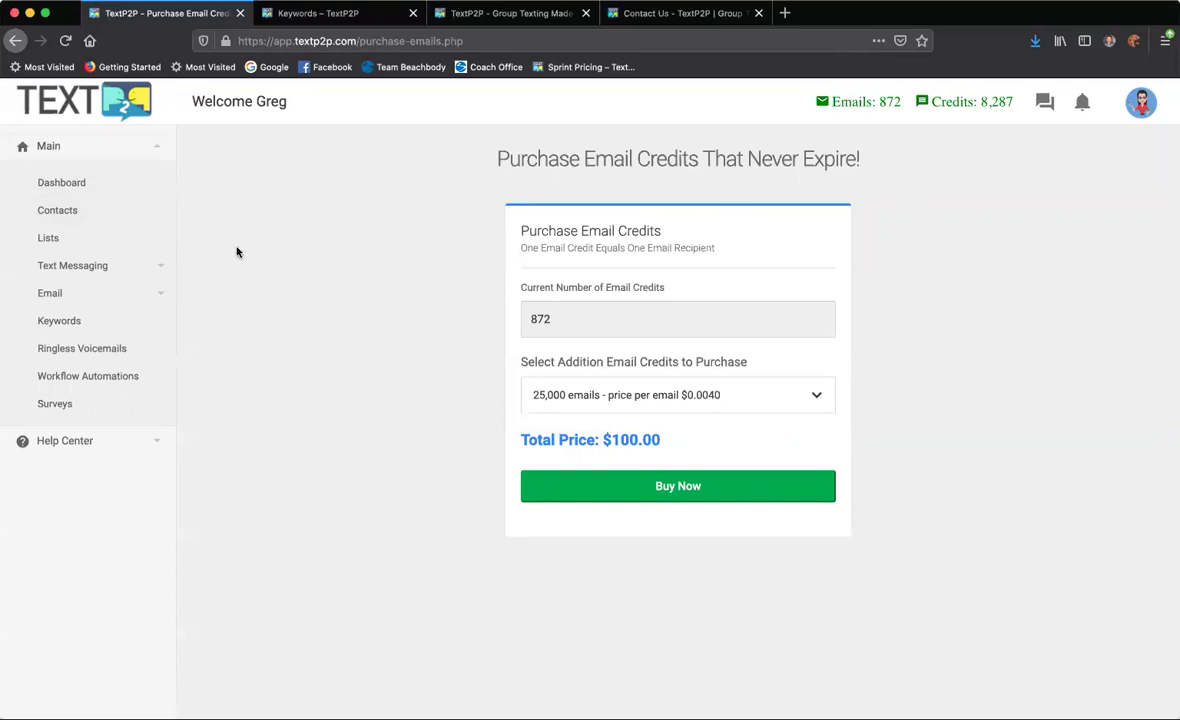
left_click(108, 293)
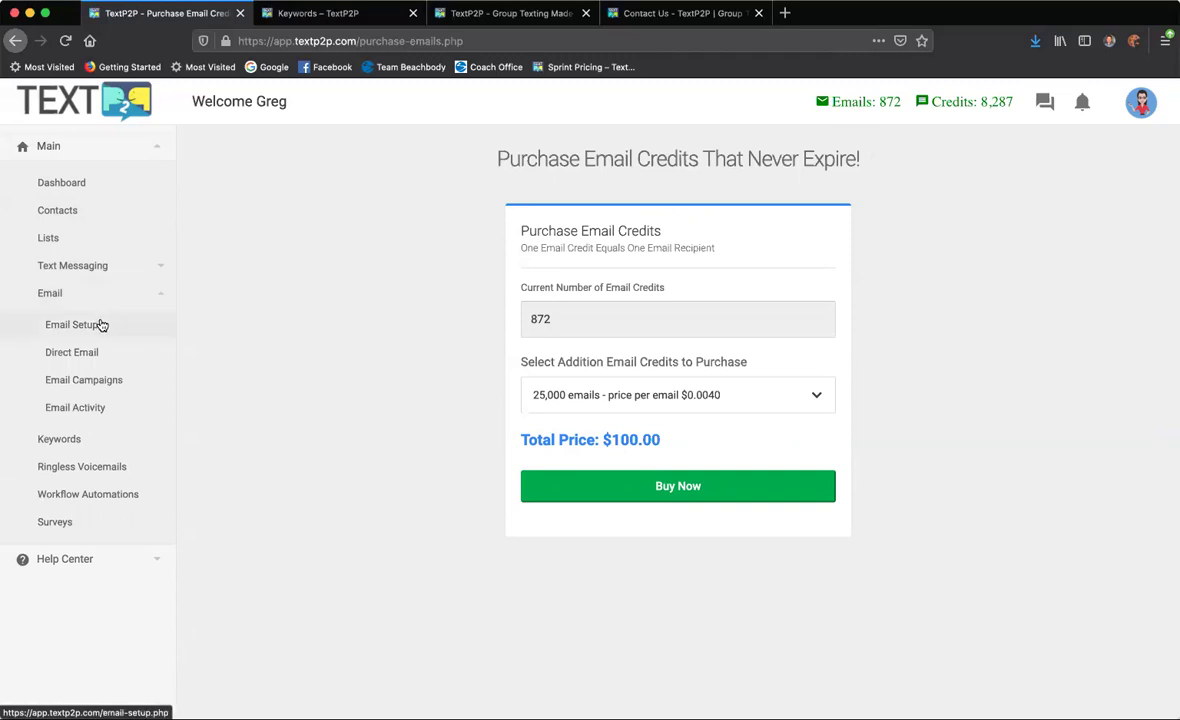
left_click(98, 327)
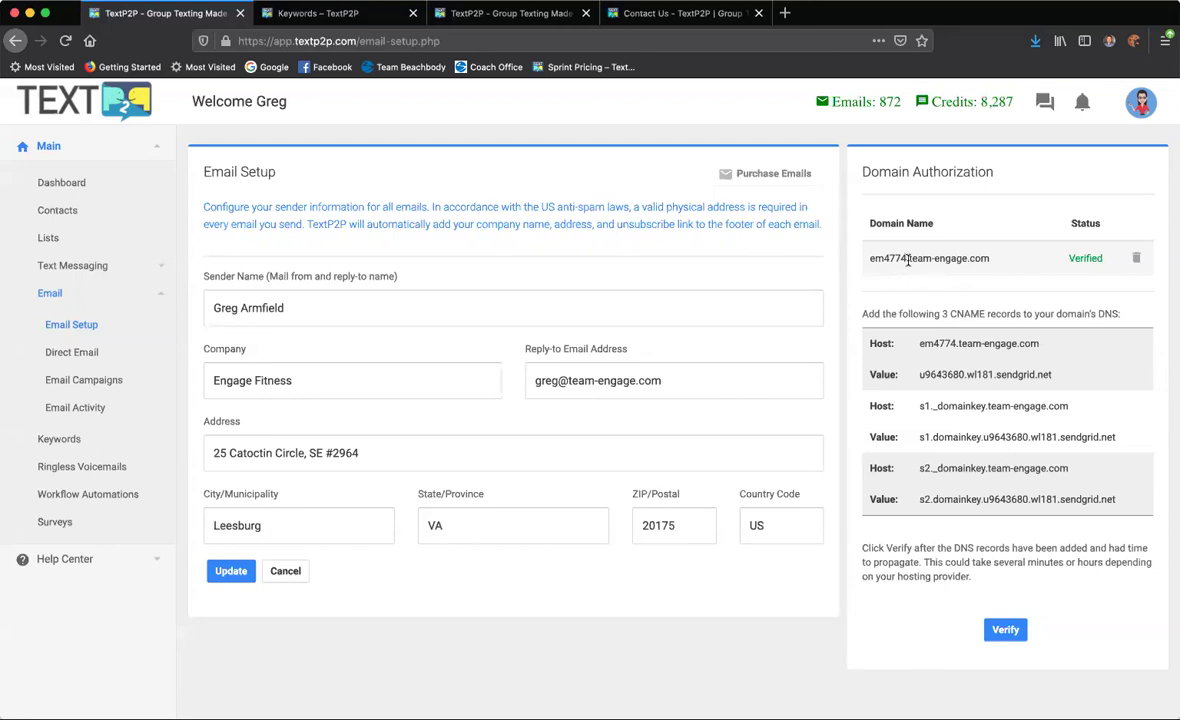
left_click_drag(909, 258, 986, 258)
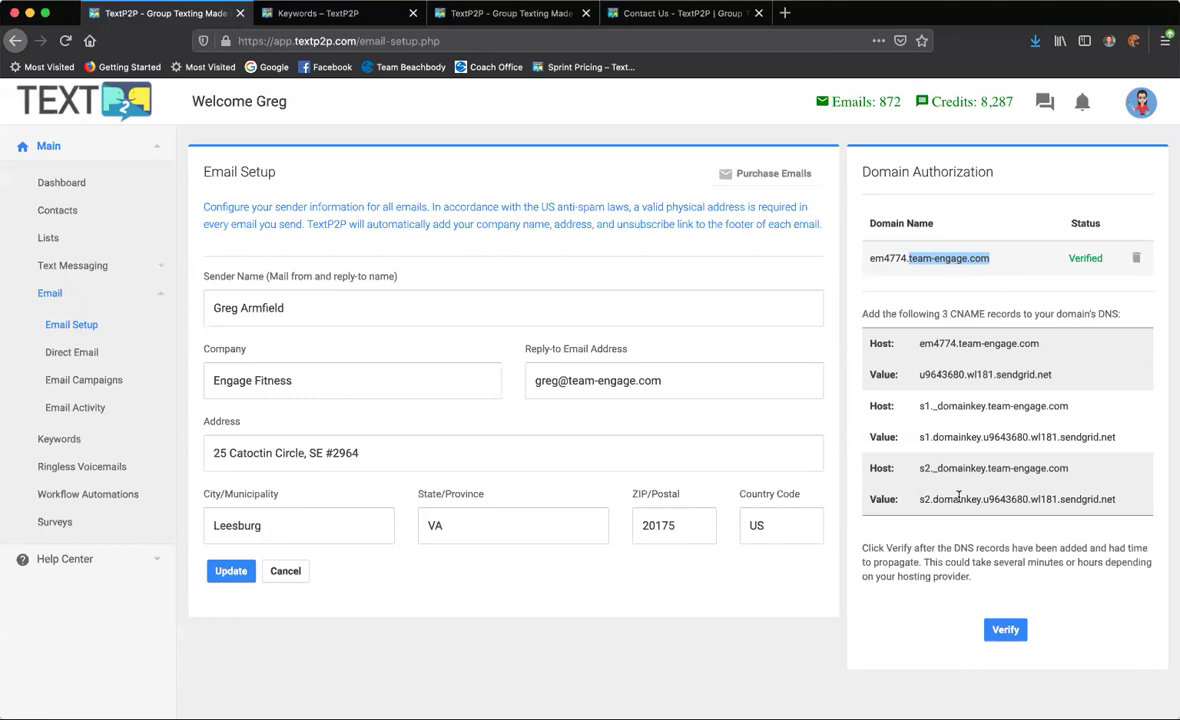
left_click_drag(941, 314, 1015, 314)
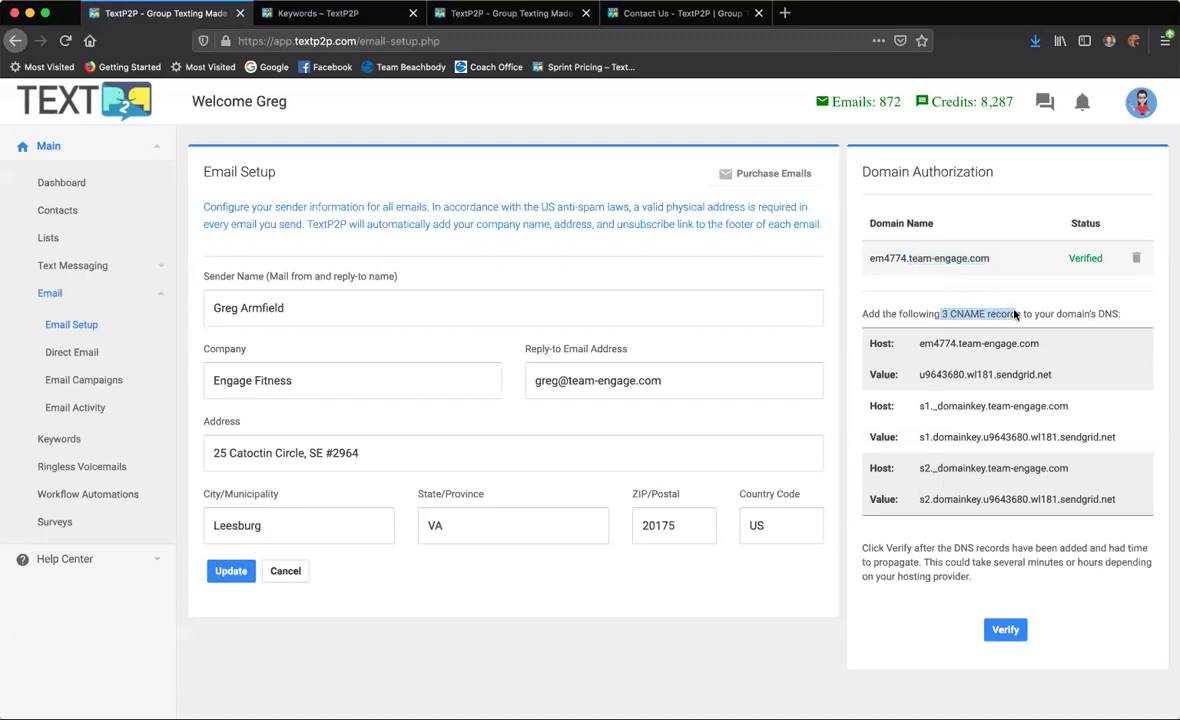
left_click(1052, 316)
left_click_drag(908, 258, 993, 260)
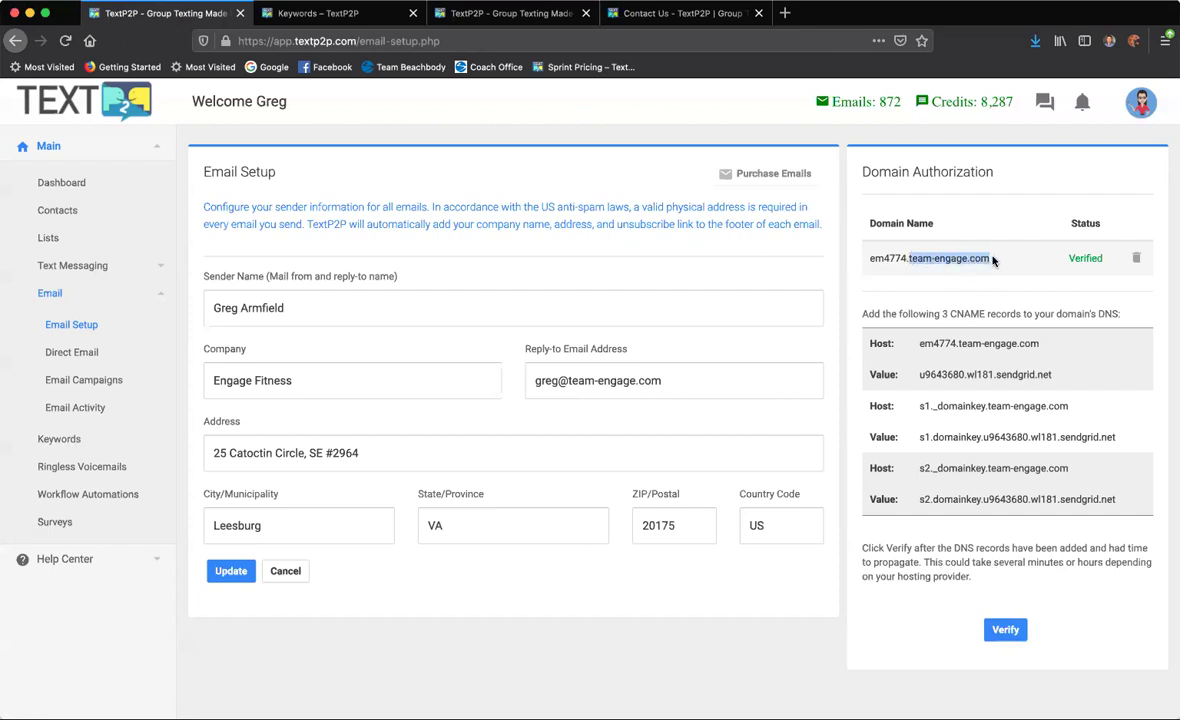
left_click_drag(633, 378, 701, 377)
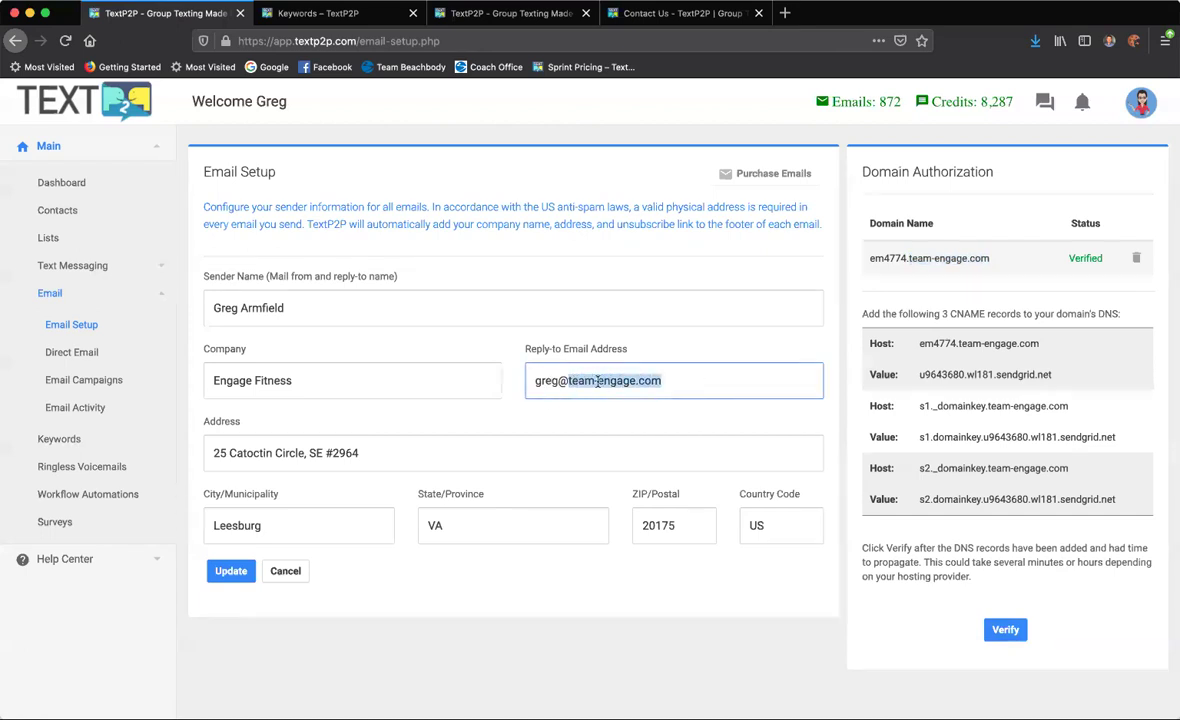
left_click(922, 262)
left_click_drag(908, 258, 1008, 262)
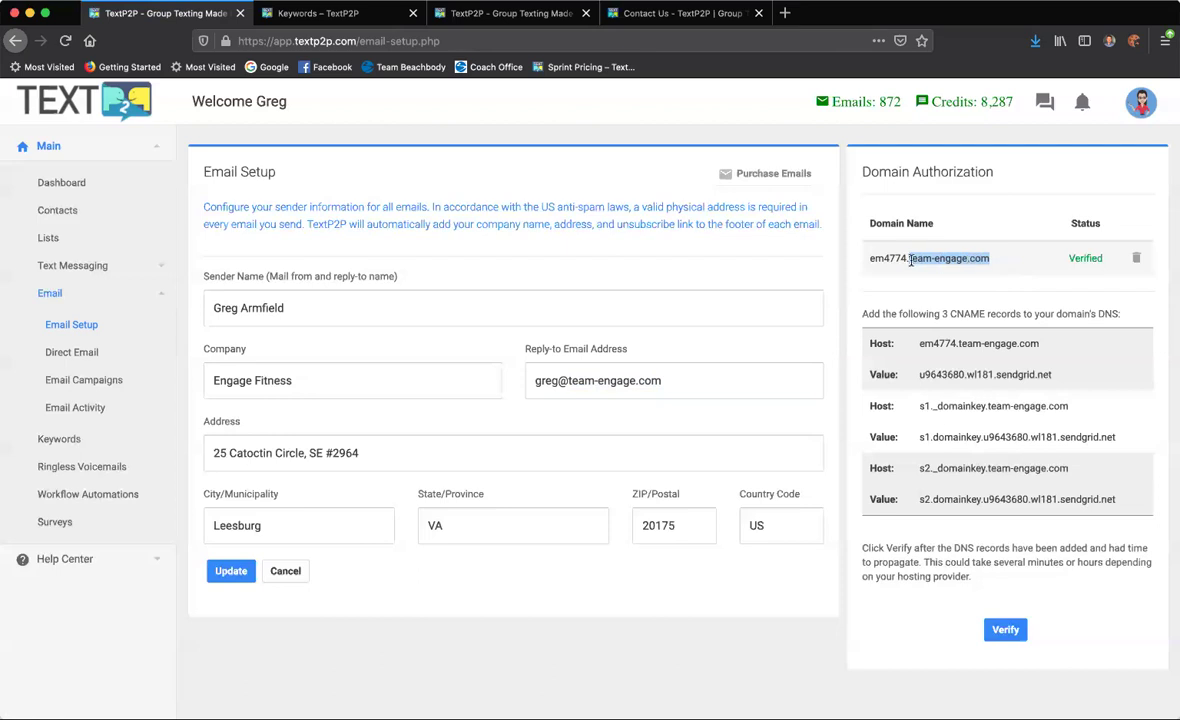
left_click_drag(906, 258, 869, 260)
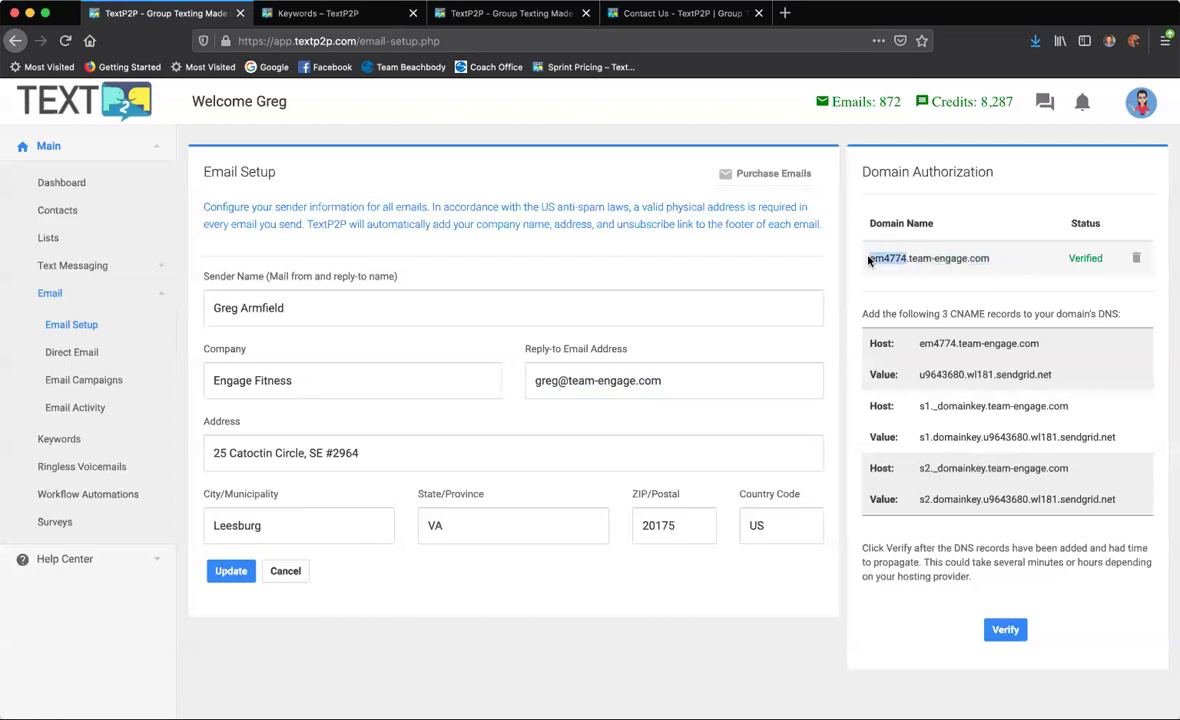
left_click(912, 262)
double_click(883, 257)
left_click(954, 261)
Start a direct email to the first suggested contact with the subject "This is a test"
left_click(80, 354)
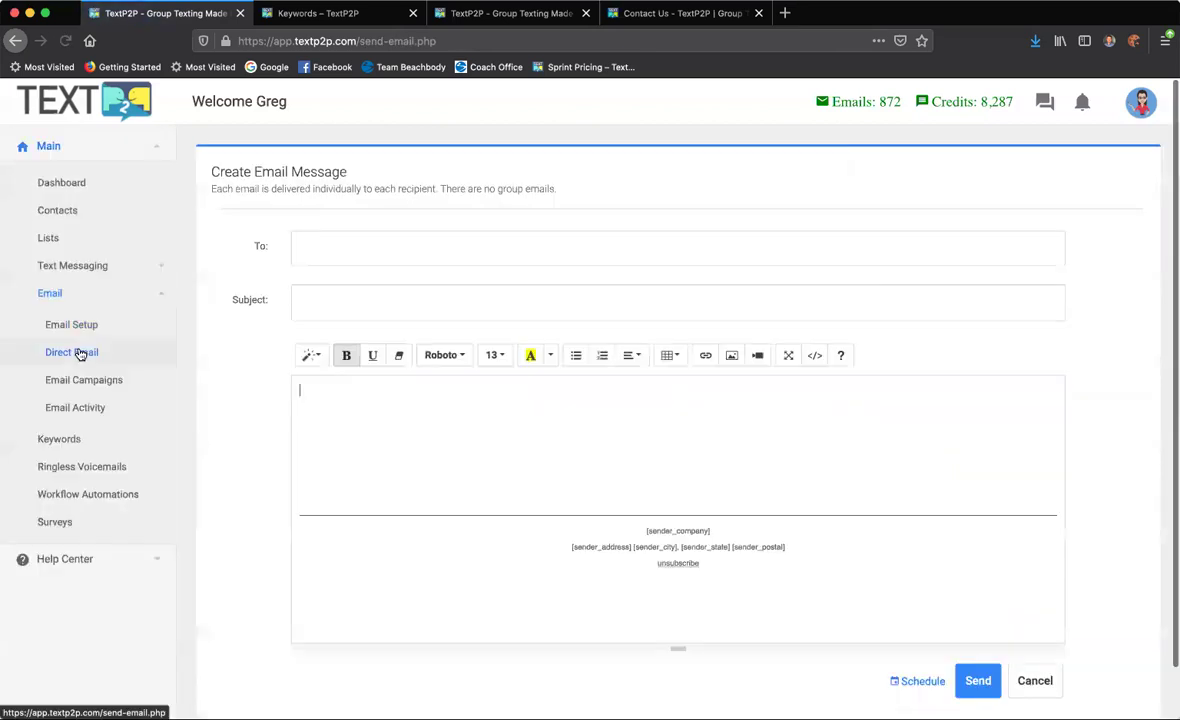
left_click(350, 240)
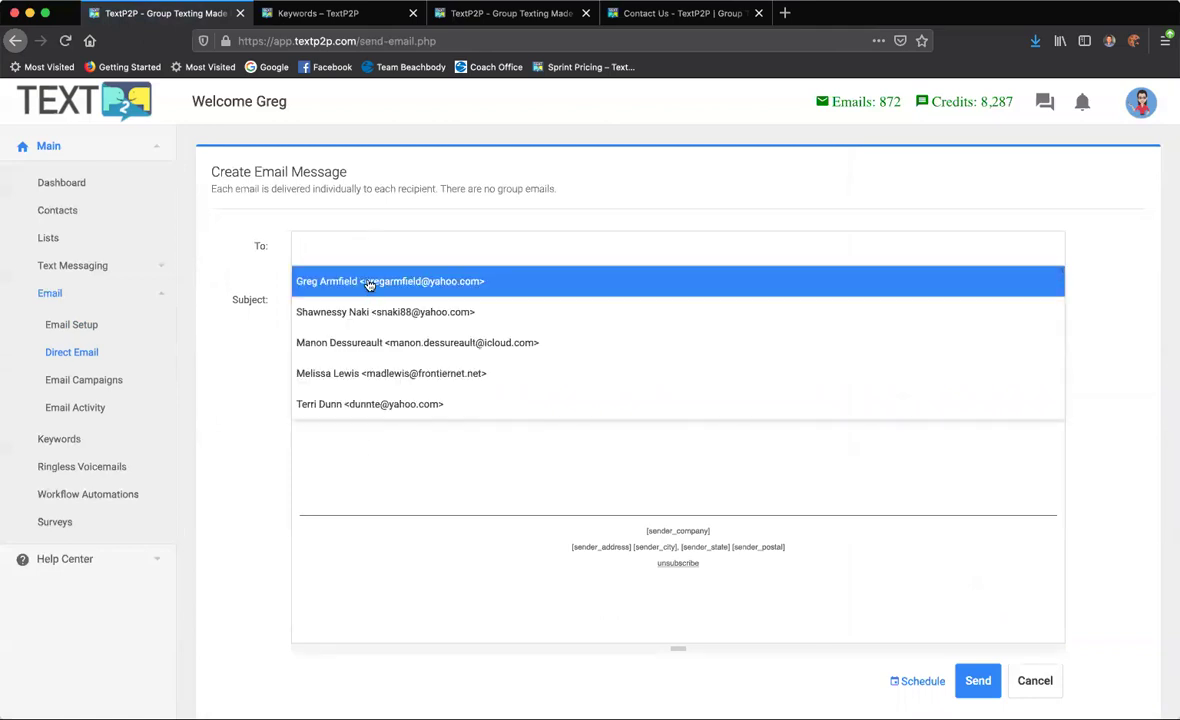
left_click(336, 275)
left_click(344, 296)
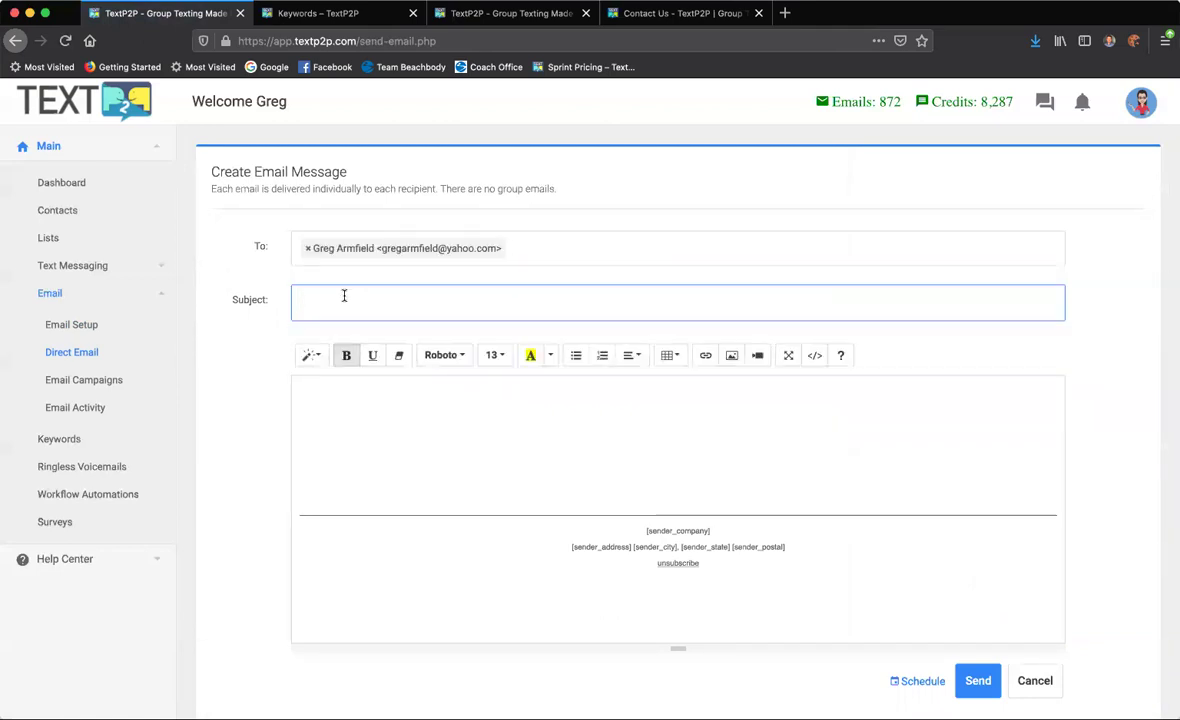
type("Thi")
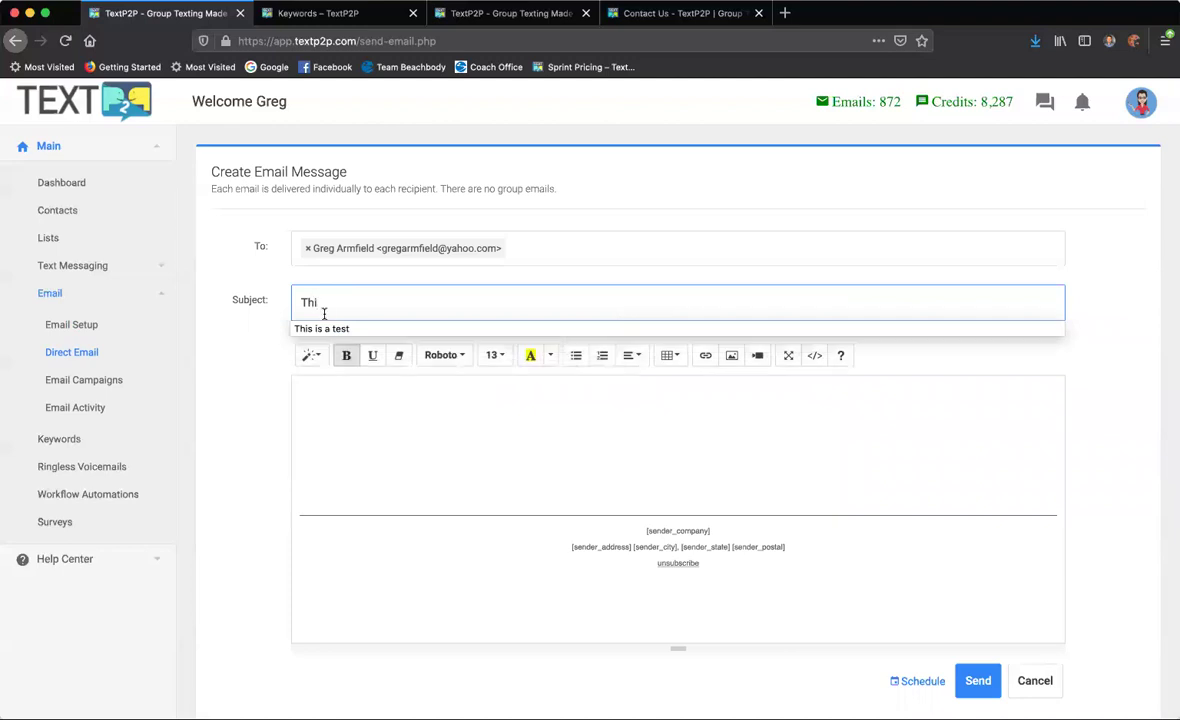
left_click(335, 329)
Write a message body with a first-name greeting, the line "This is a test." and a "From" sign-off with the sender's first name
left_click(345, 395)
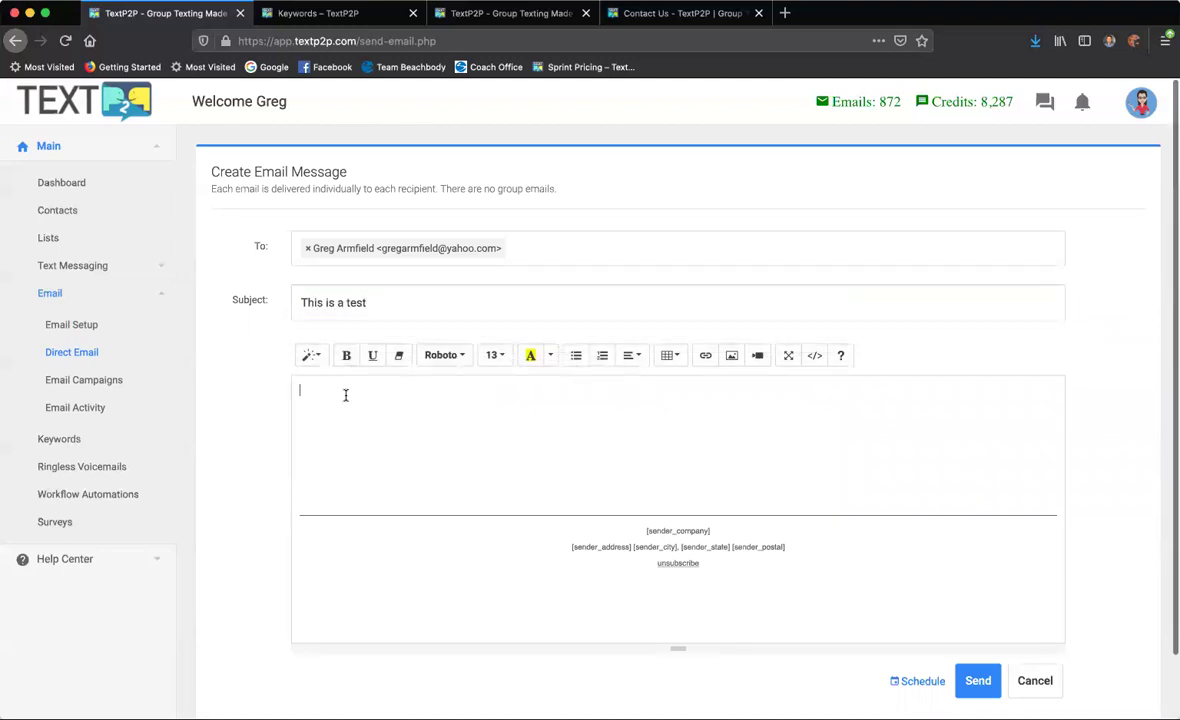
type("Hi Greg")
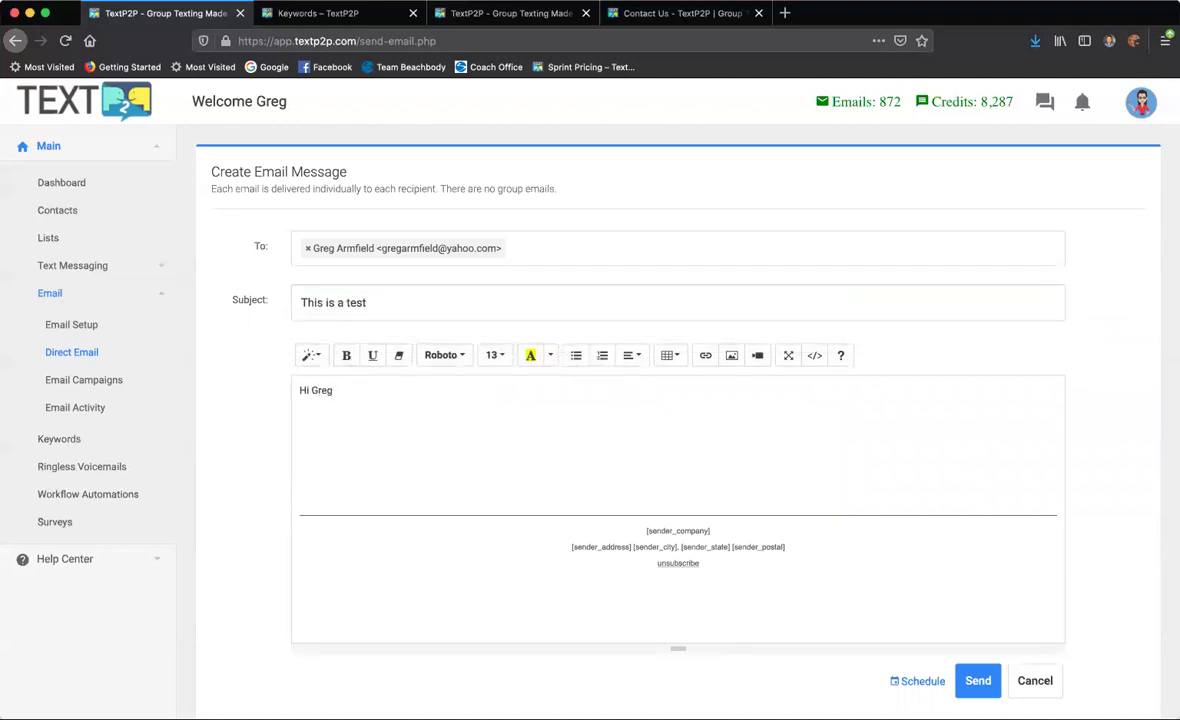
type(",")
key("Return")
key("Return")
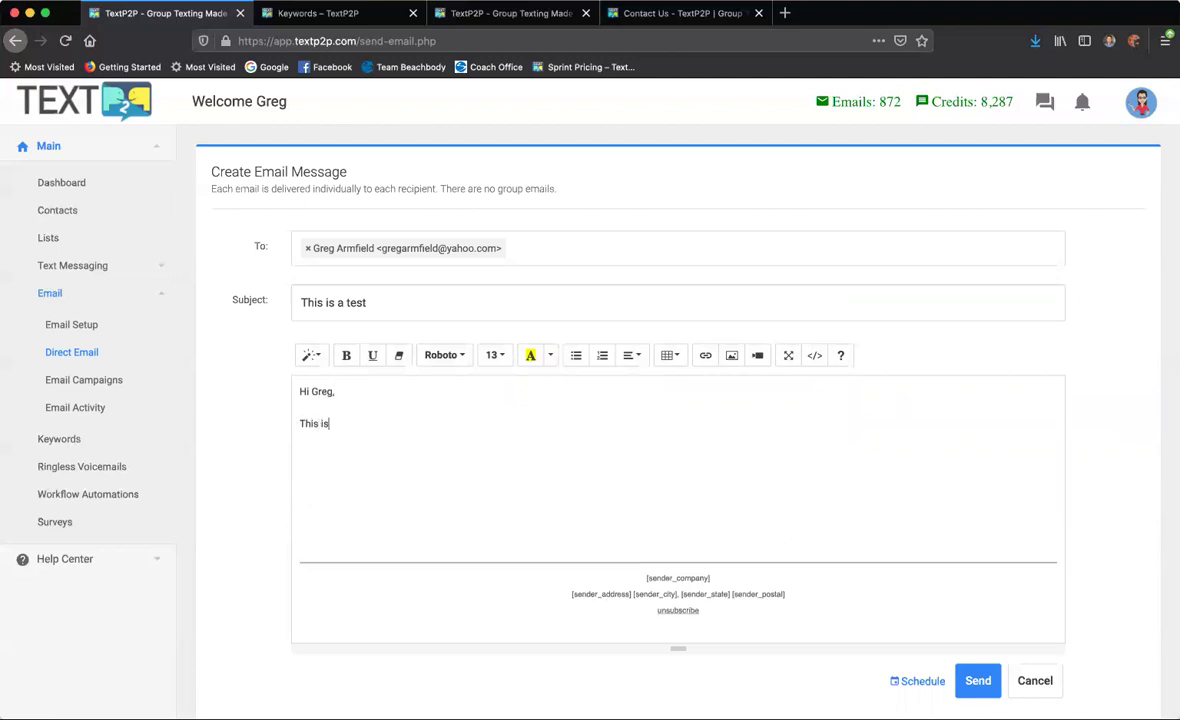
type("This is a test.")
key("Return")
key("Return")
type("From Greg.")
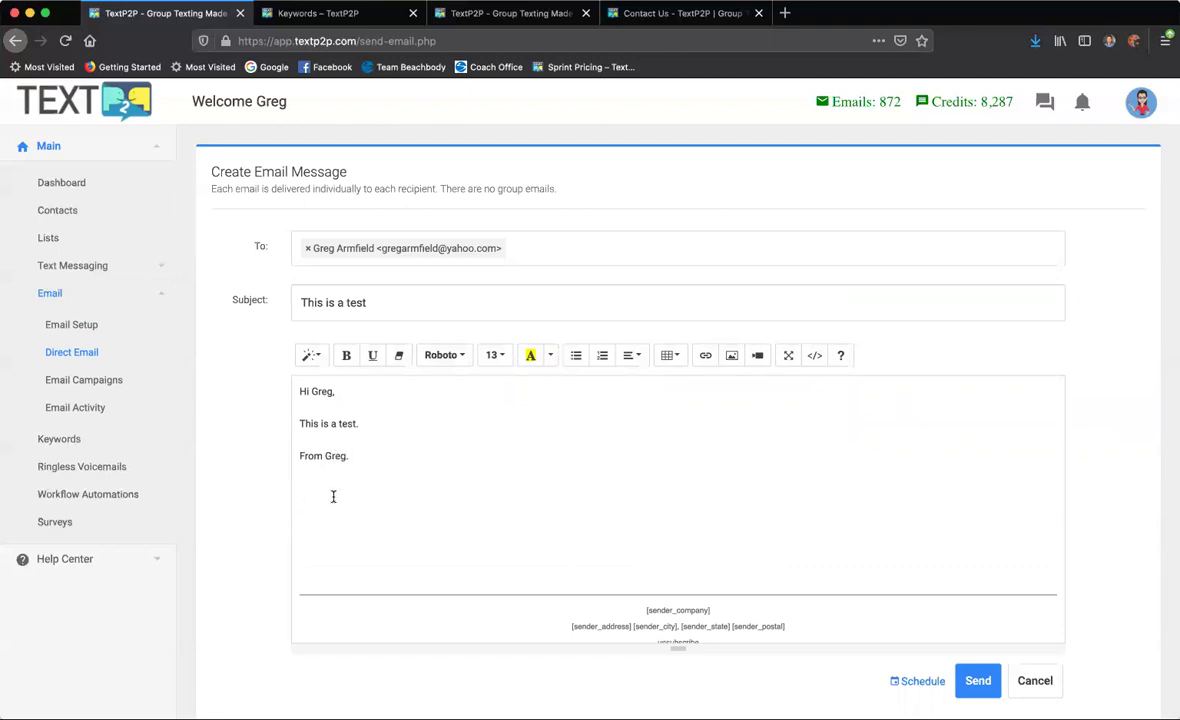
key("BackSpace")
key("BackSpace")
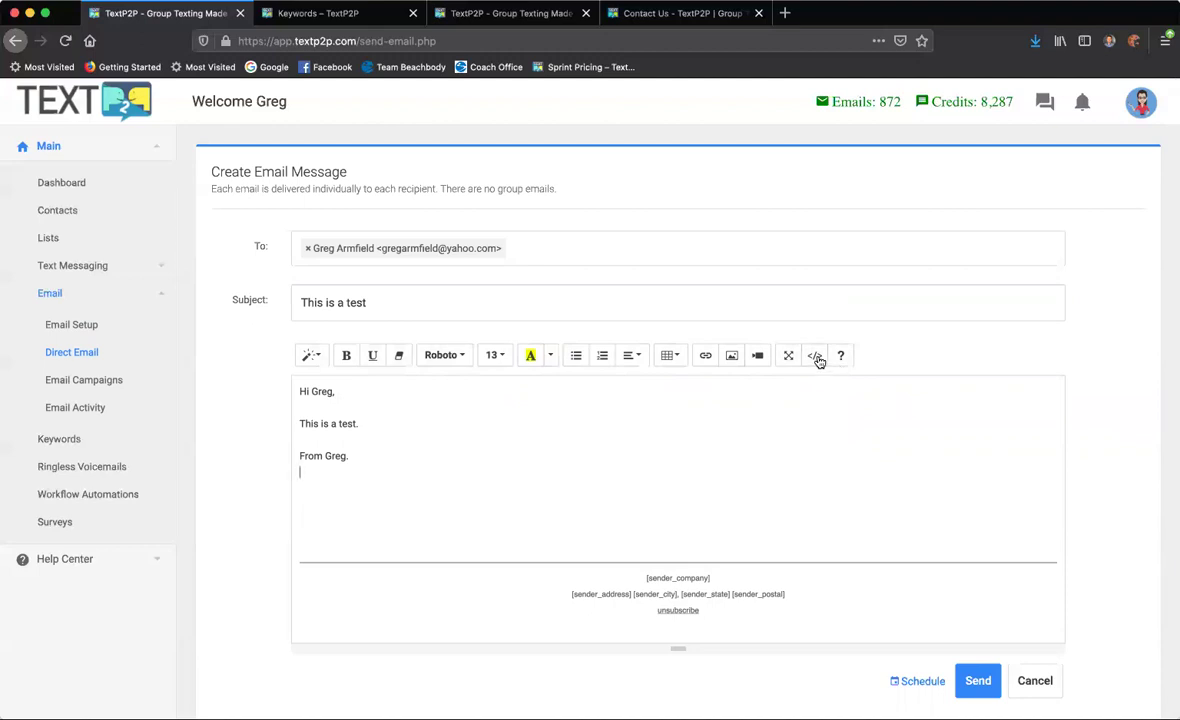
Examine the message's HTML source and the footer's sender company, address and unsubscribe placeholders
left_click(816, 357)
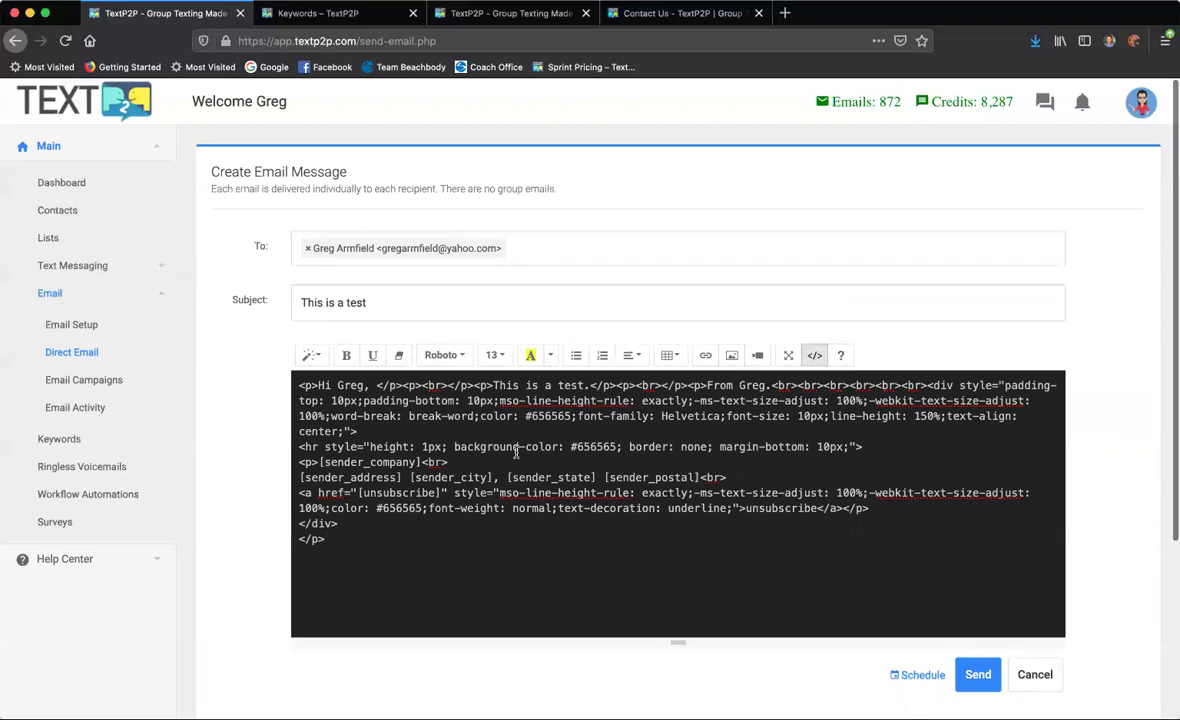
left_click(817, 357)
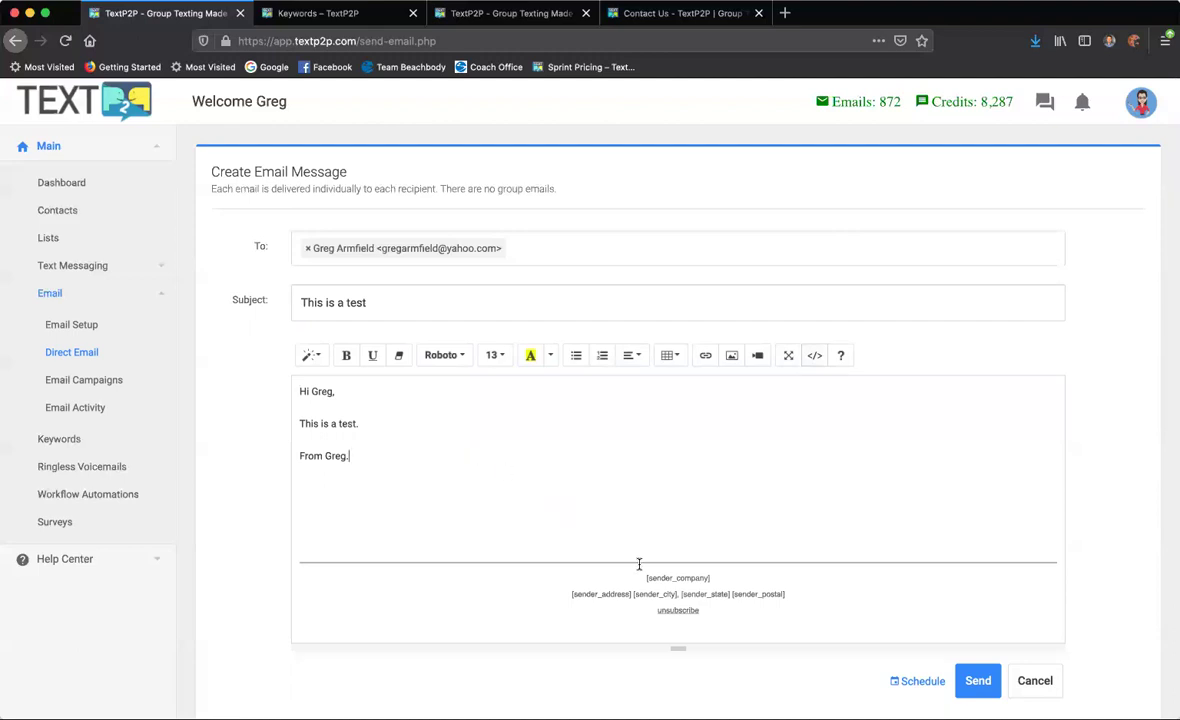
left_click_drag(636, 572, 829, 609)
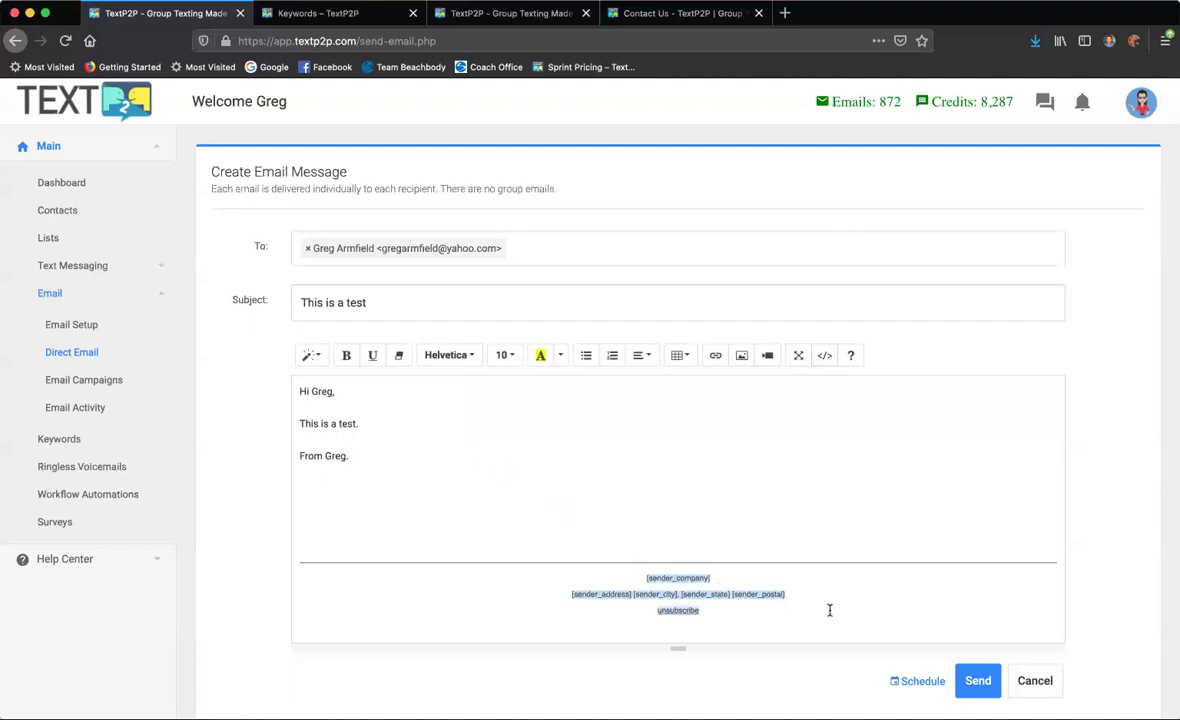
left_click(830, 612)
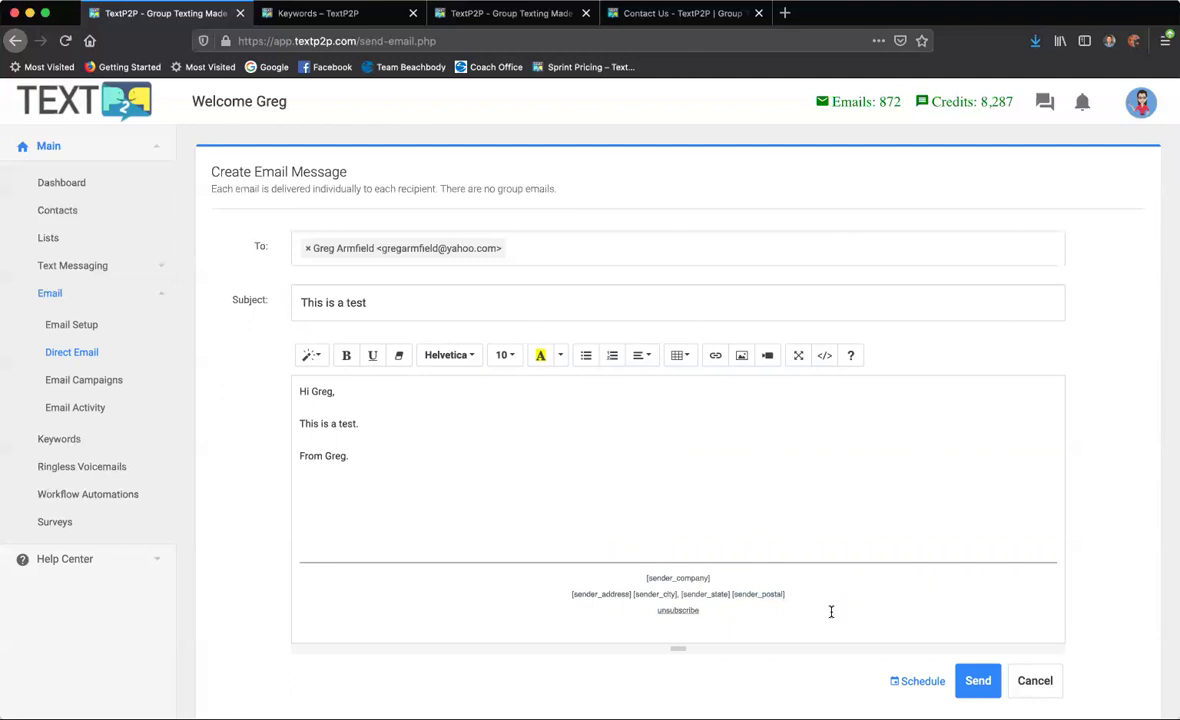
left_click_drag(801, 610, 588, 547)
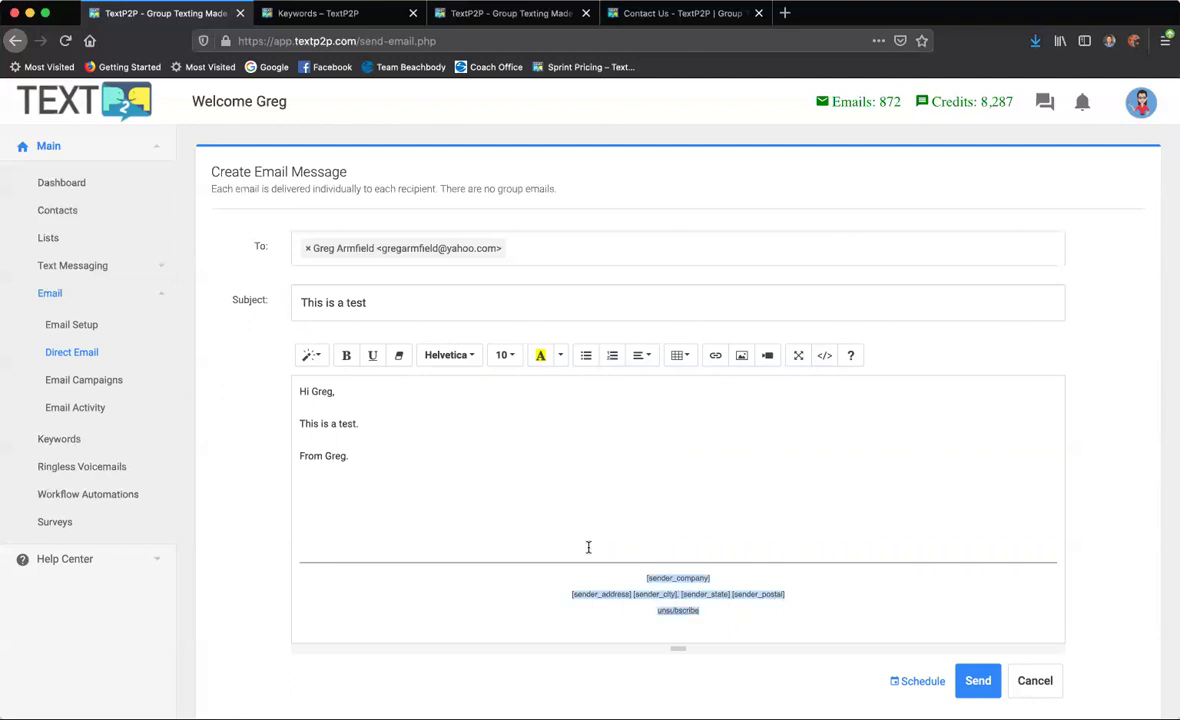
left_click(602, 579)
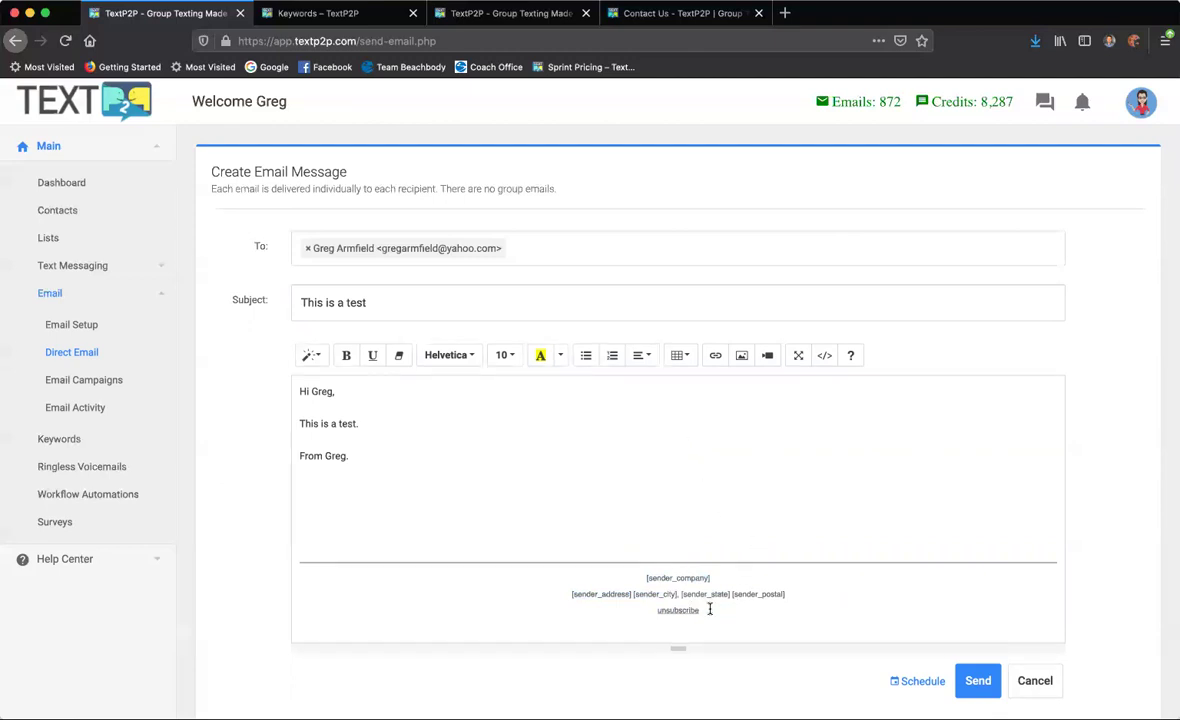
double_click(668, 578)
double_click(590, 595)
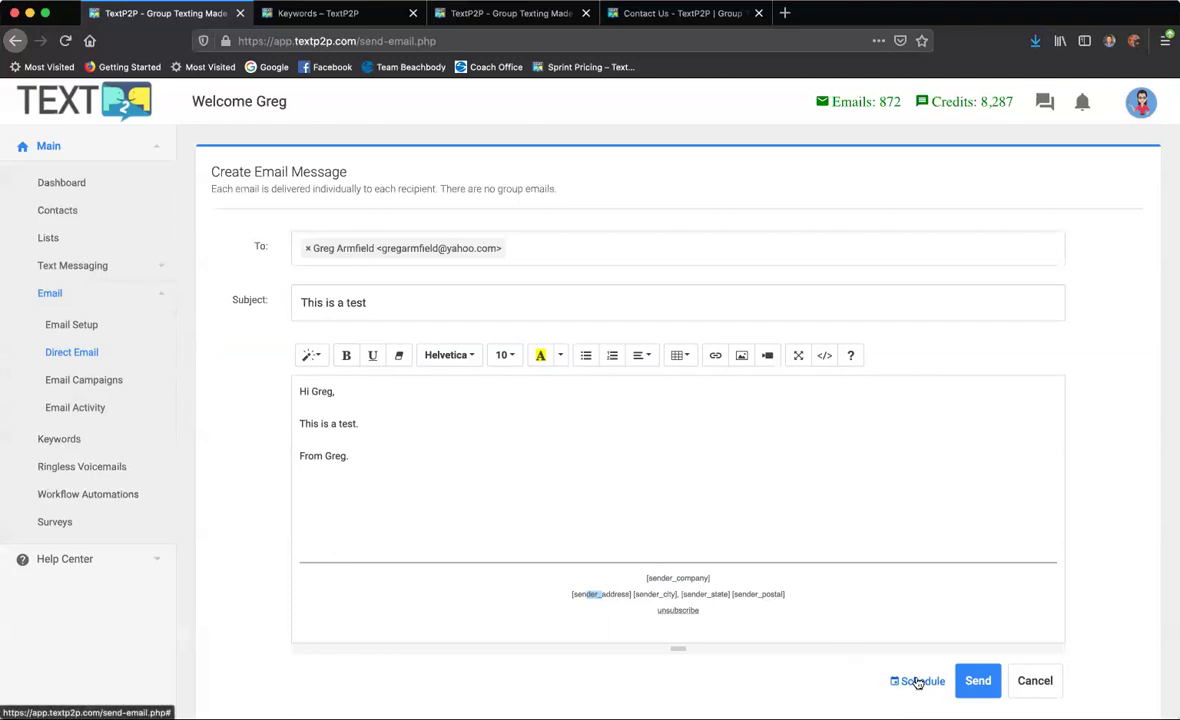
Reveal the schedule option for the email, leave it blank and send the message immediately
left_click(914, 681)
scroll(916, 682, "down", 3)
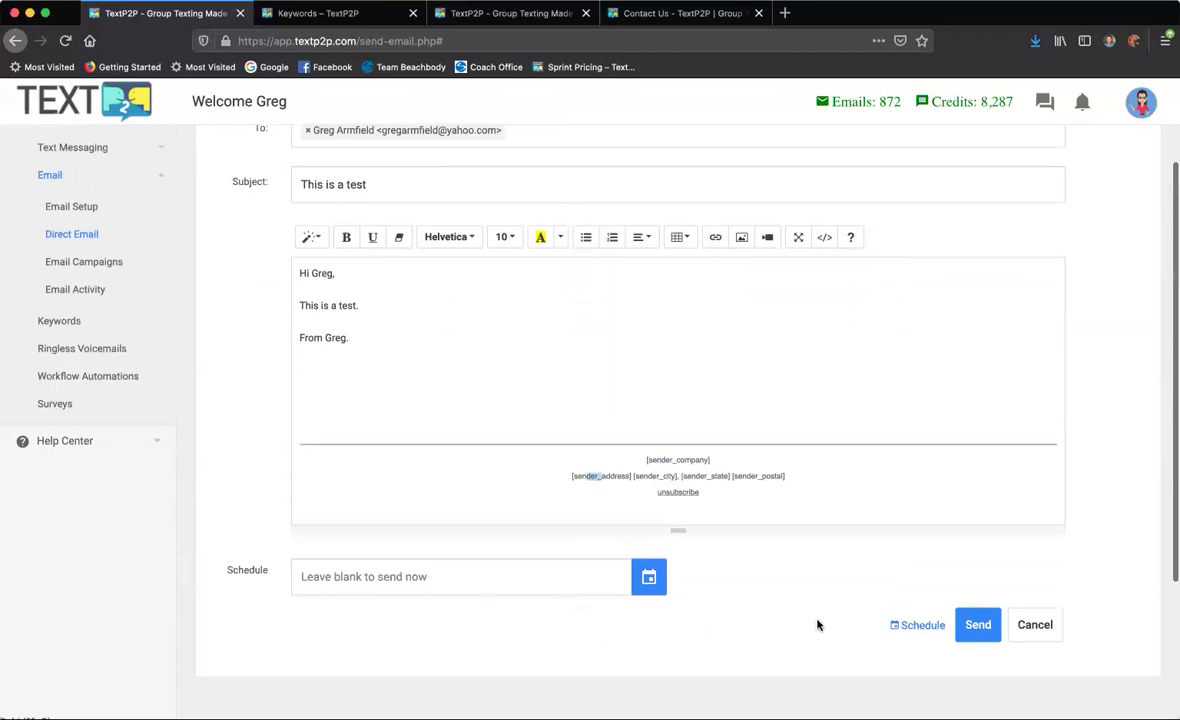
scroll(817, 625, "up", 1)
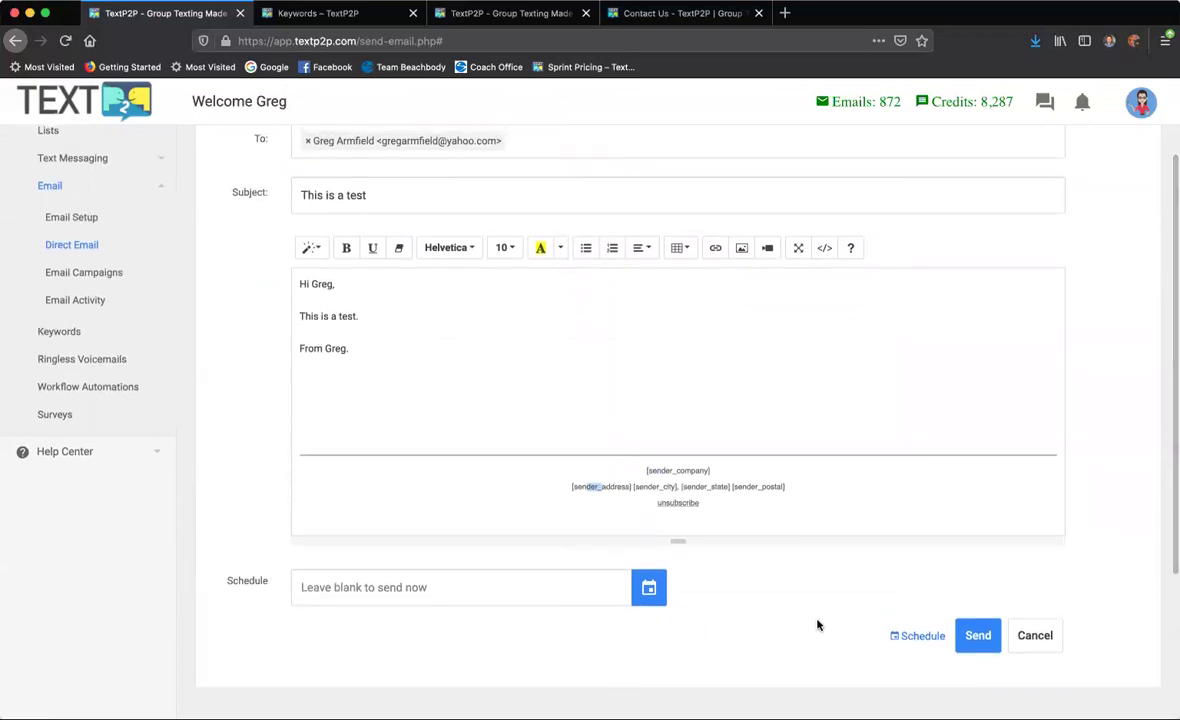
scroll(817, 625, "up", 2)
left_click(977, 659)
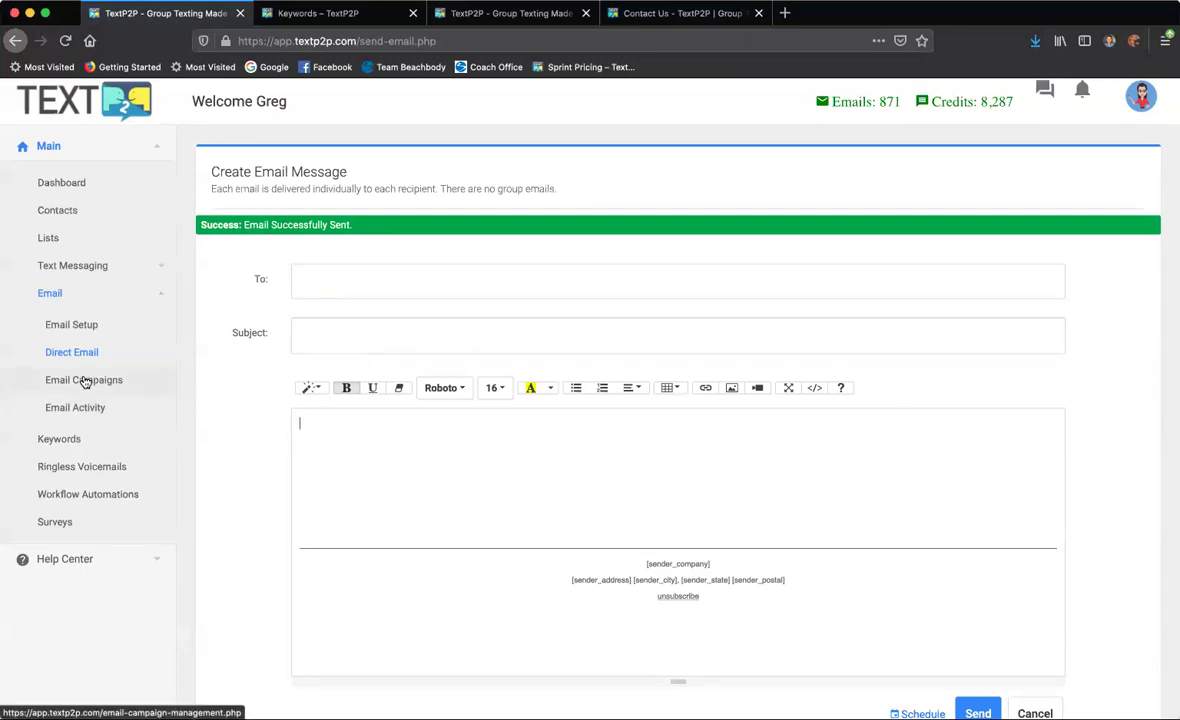
Open the campaign details of the "30 Day Break Away" email campaign
left_click(84, 381)
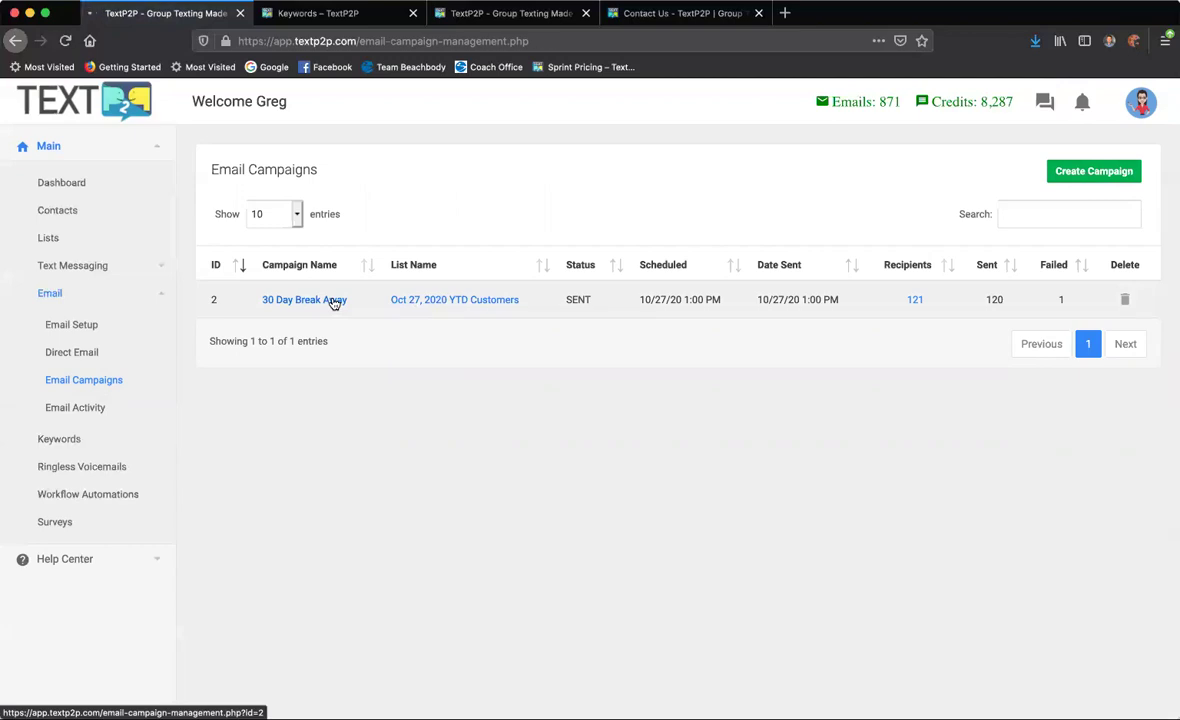
left_click(333, 301)
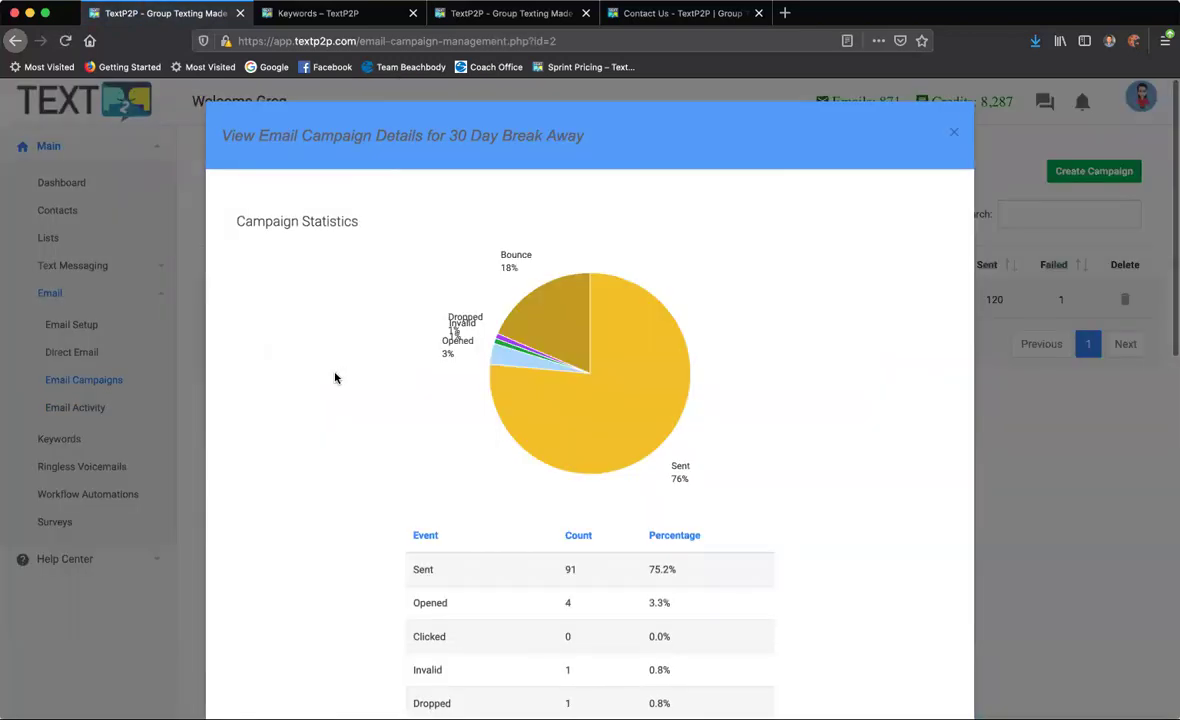
Examine the campaign's statistics chart and event table, then its subject, recipient list, full message content and schedule
scroll(335, 378, "down", 1)
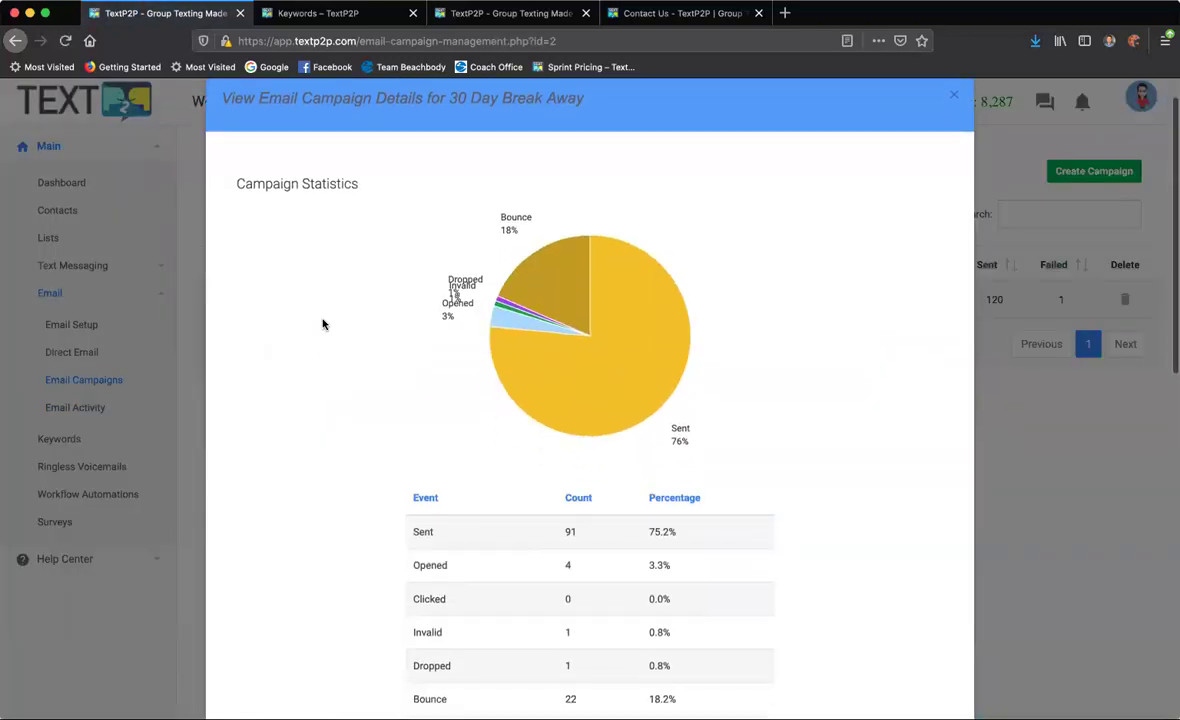
scroll(345, 368, "down", 1)
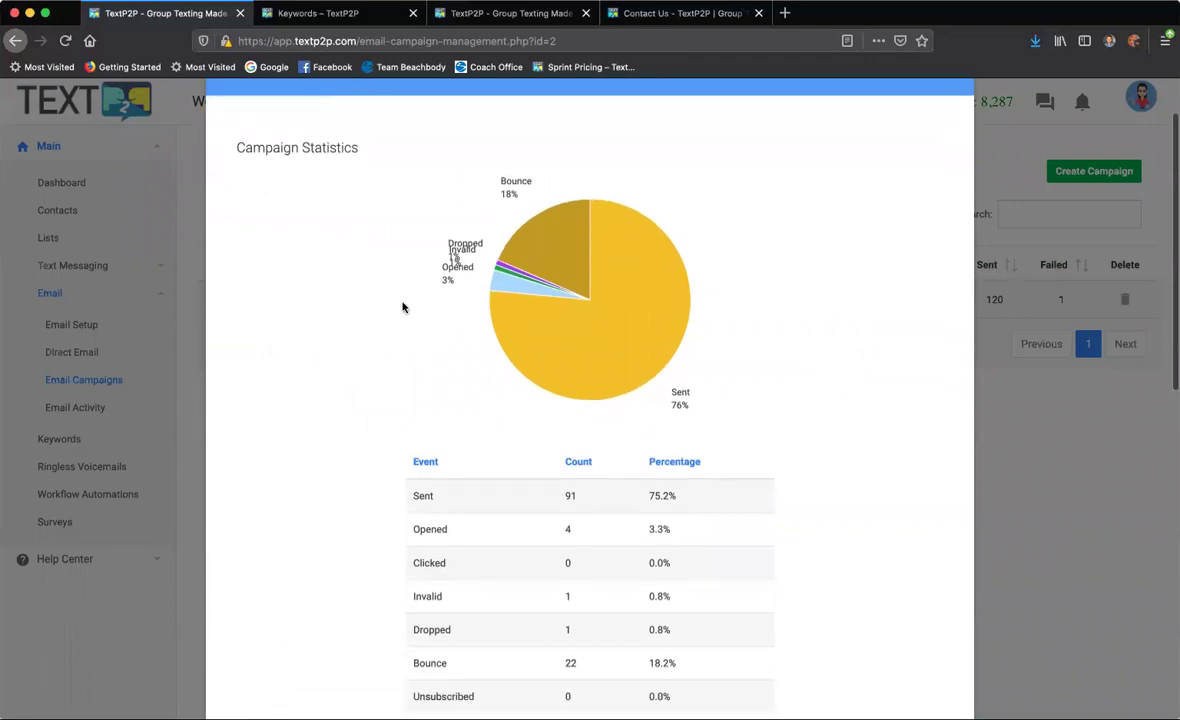
scroll(429, 508, "down", 3)
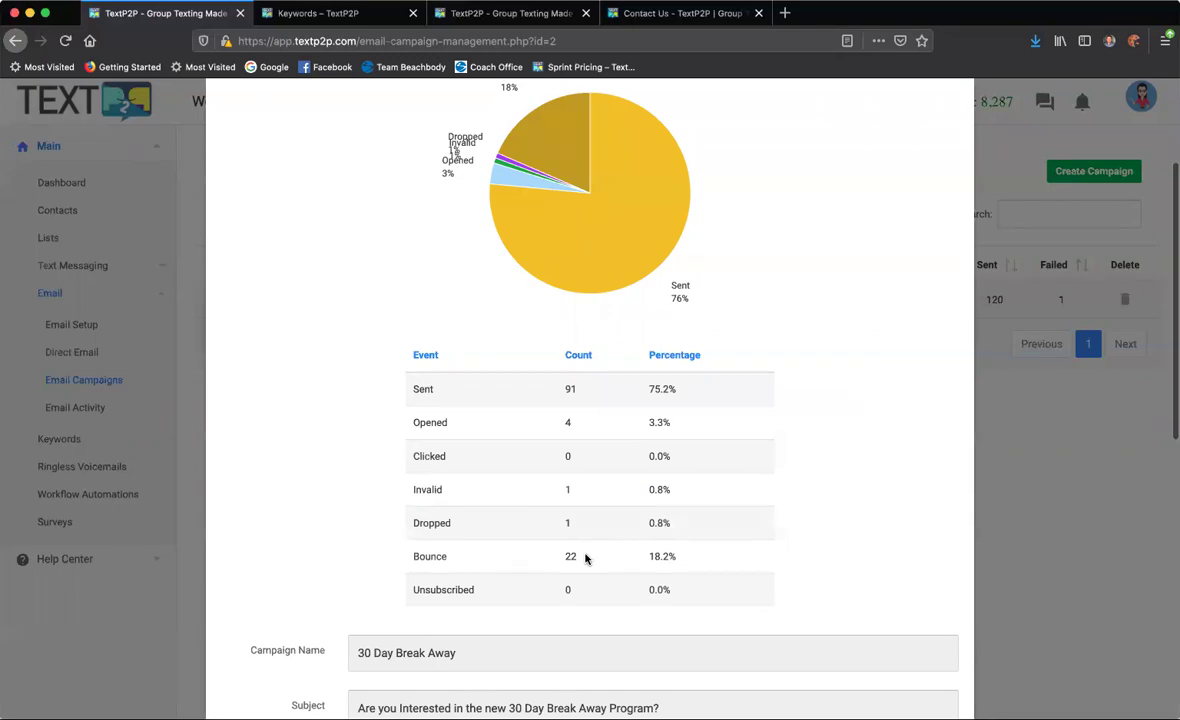
scroll(586, 560, "down", 3)
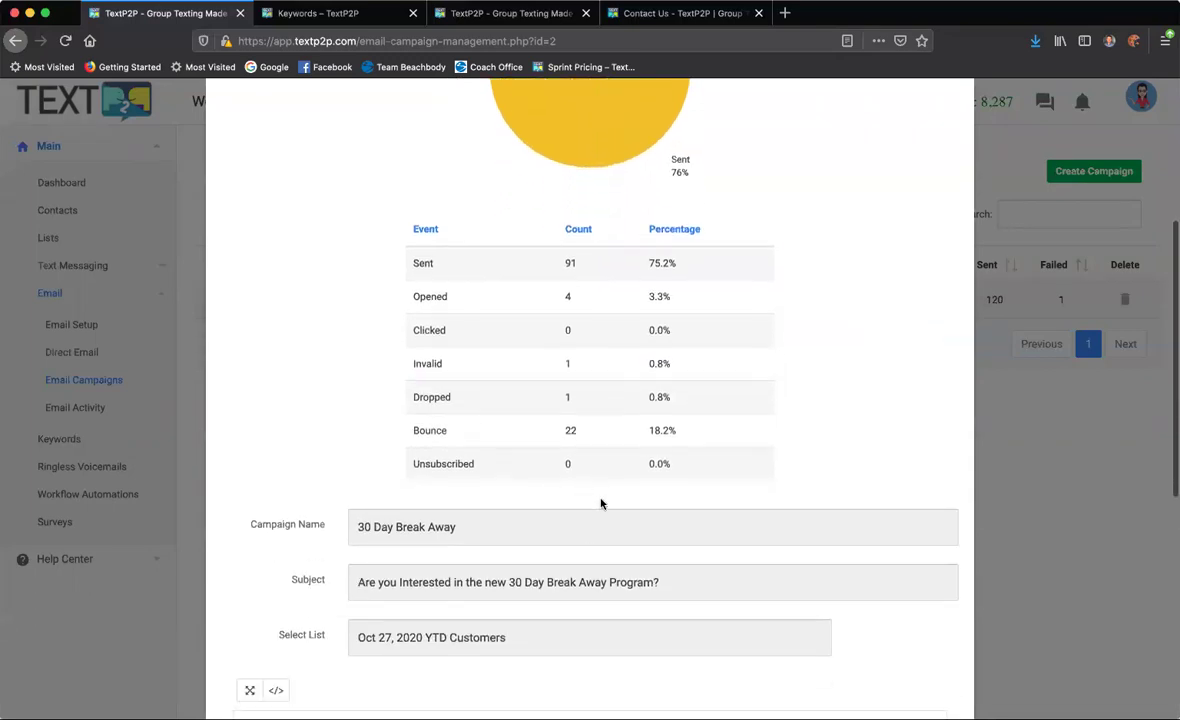
scroll(600, 500, "down", 5)
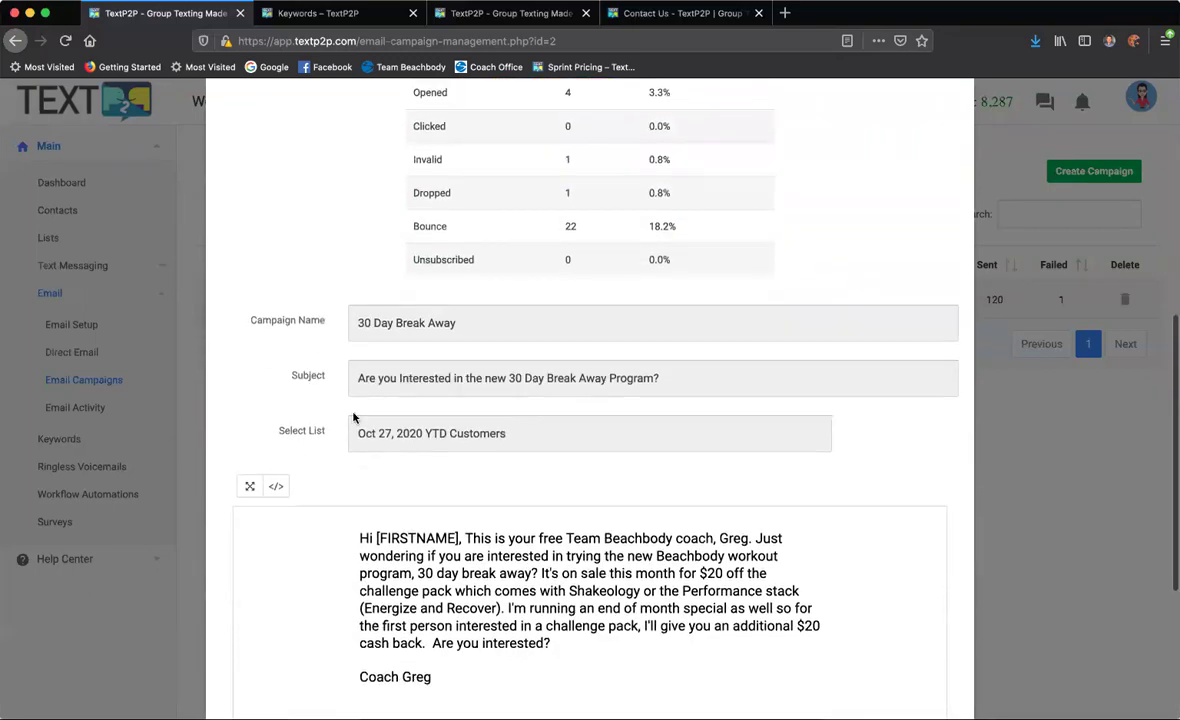
scroll(300, 360, "down", 3)
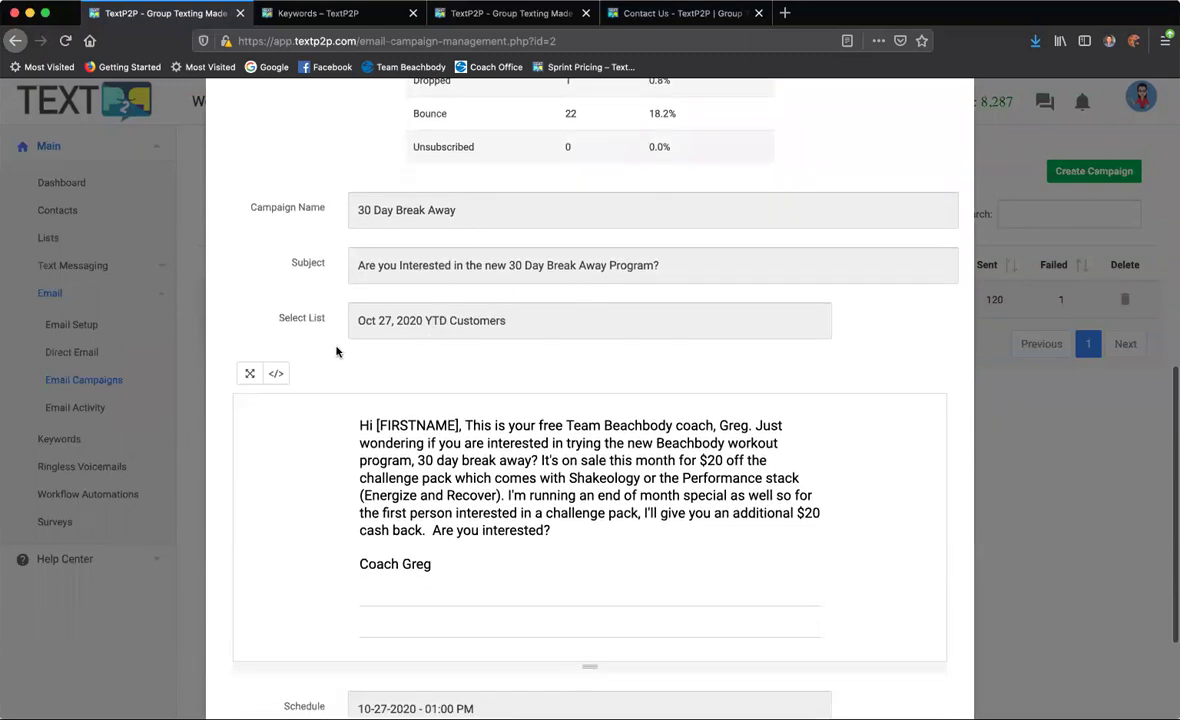
scroll(316, 325, "down", 2)
scroll(336, 351, "down", 8)
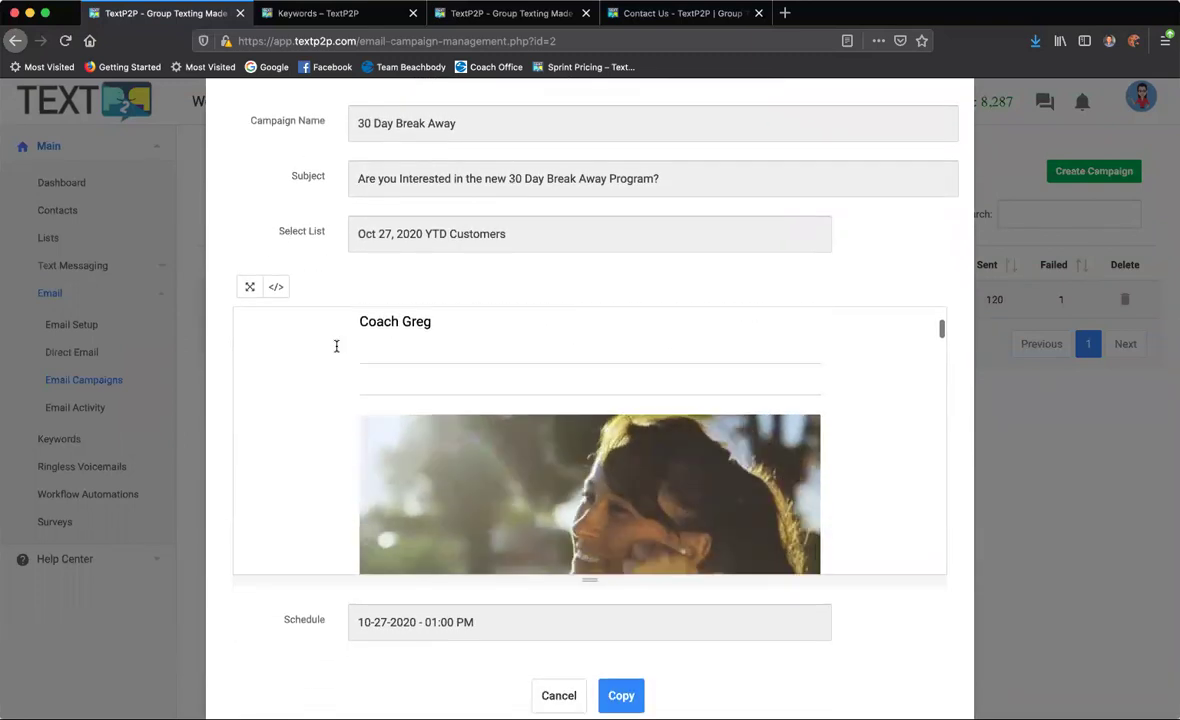
scroll(336, 346, "down", 10)
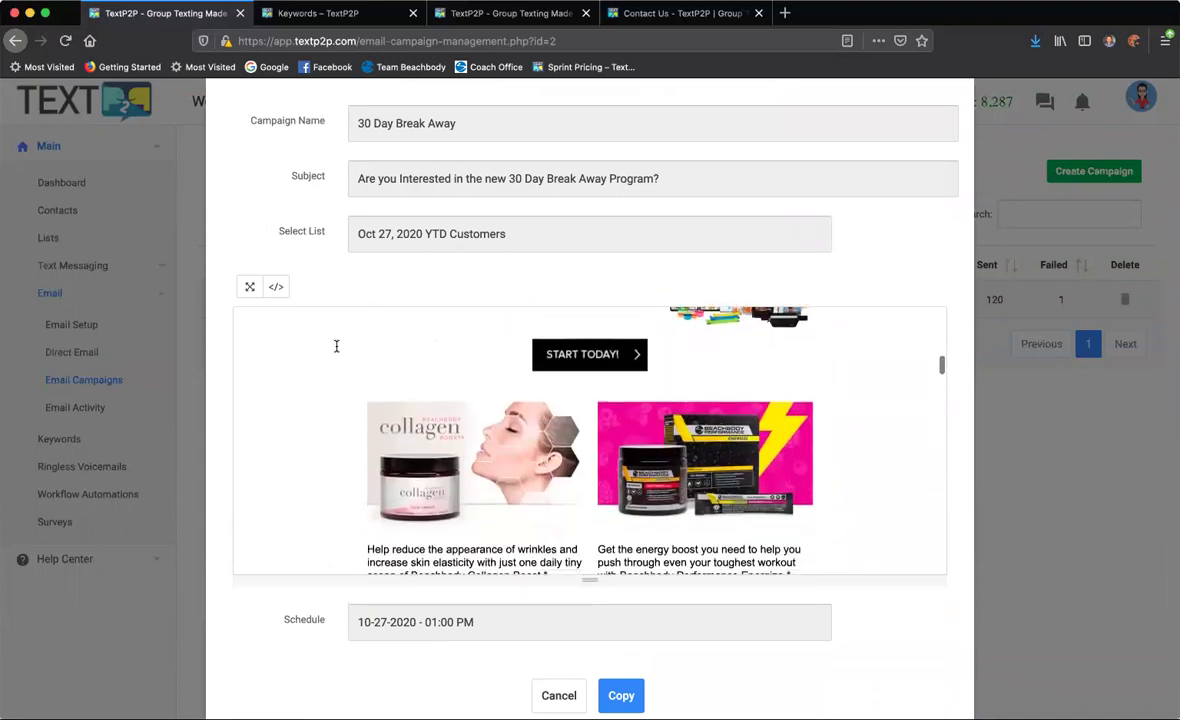
scroll(336, 351, "down", 10)
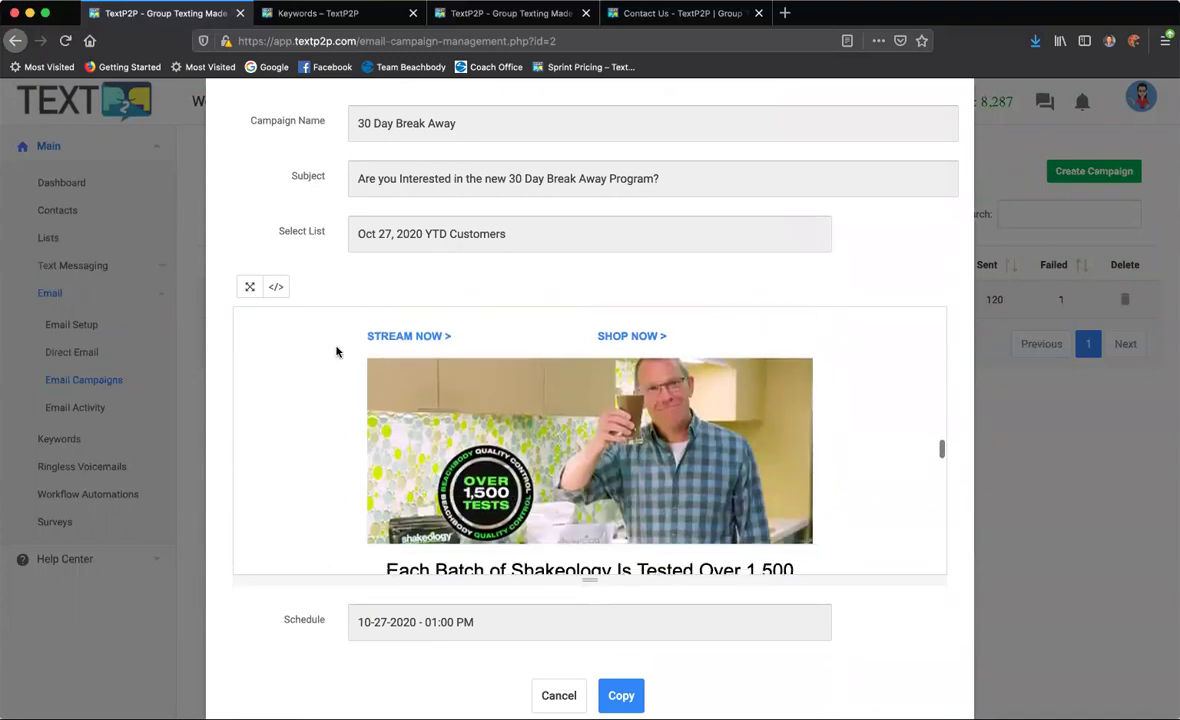
scroll(336, 351, "down", 12)
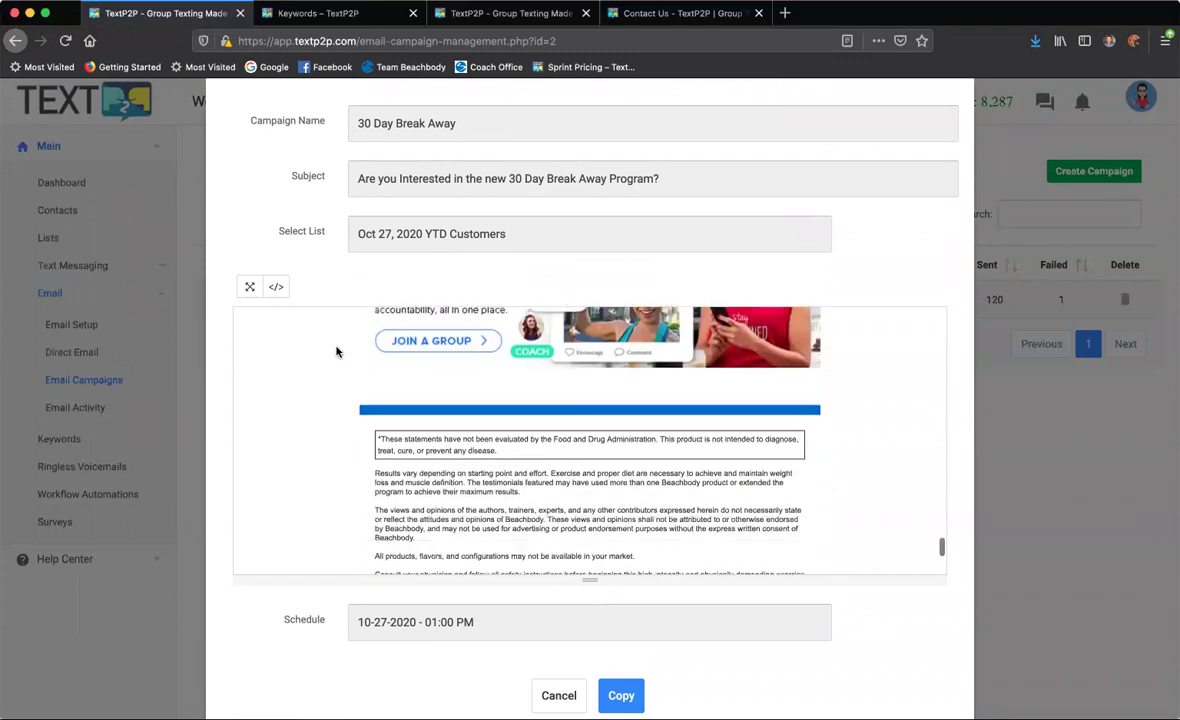
scroll(261, 646, "down", 2)
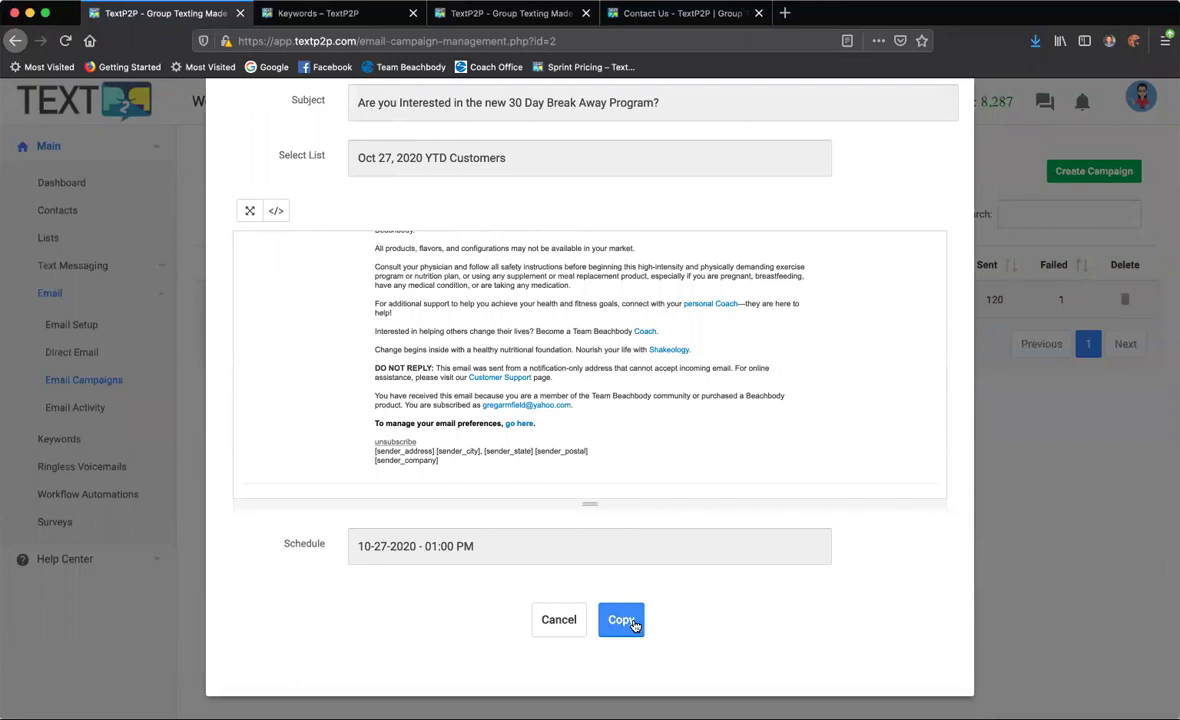
Copy the 30 Day Break Away campaign with the Oct 27, 2020 YTD Customers list, leave the schedule blank and save it as a draft
left_click(621, 620)
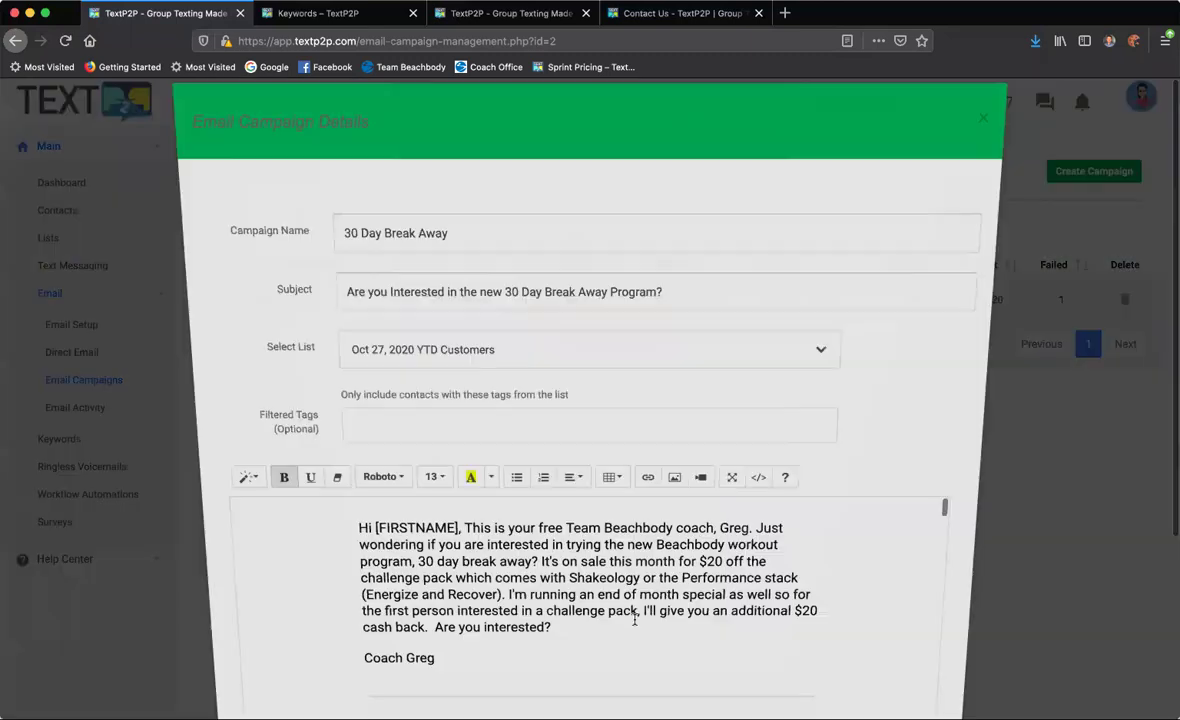
left_click(549, 356)
left_click(888, 386)
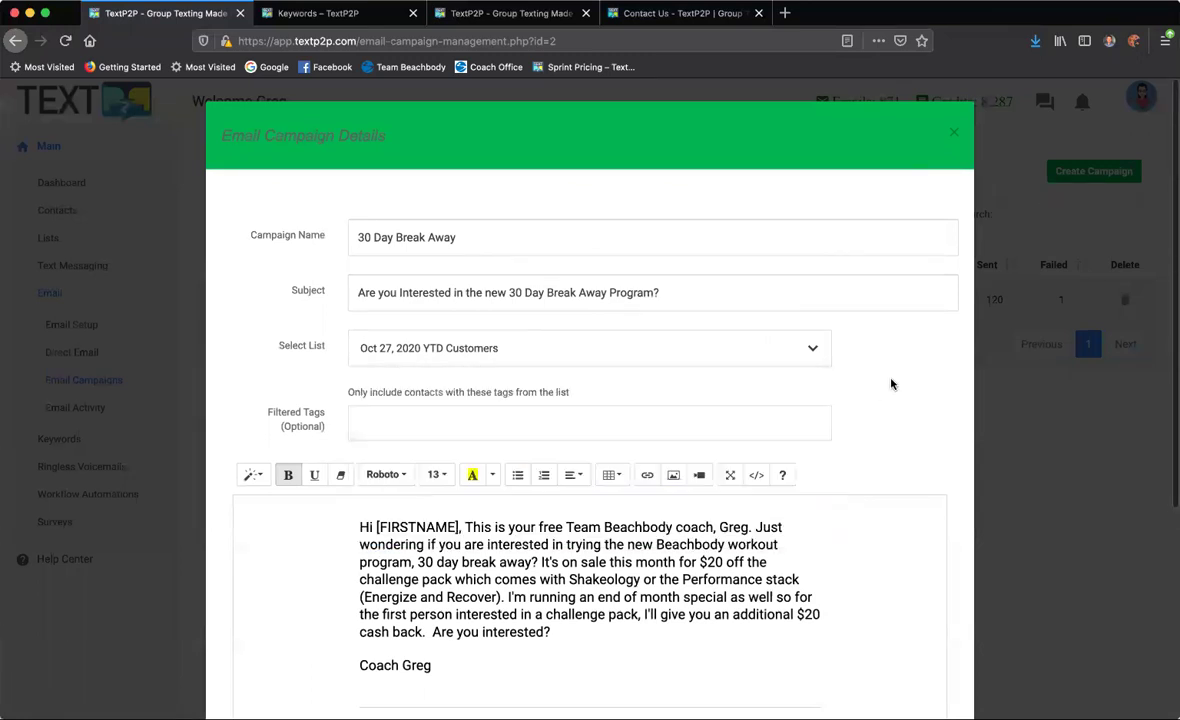
scroll(890, 385, "down", 5)
scroll(890, 378, "down", 5)
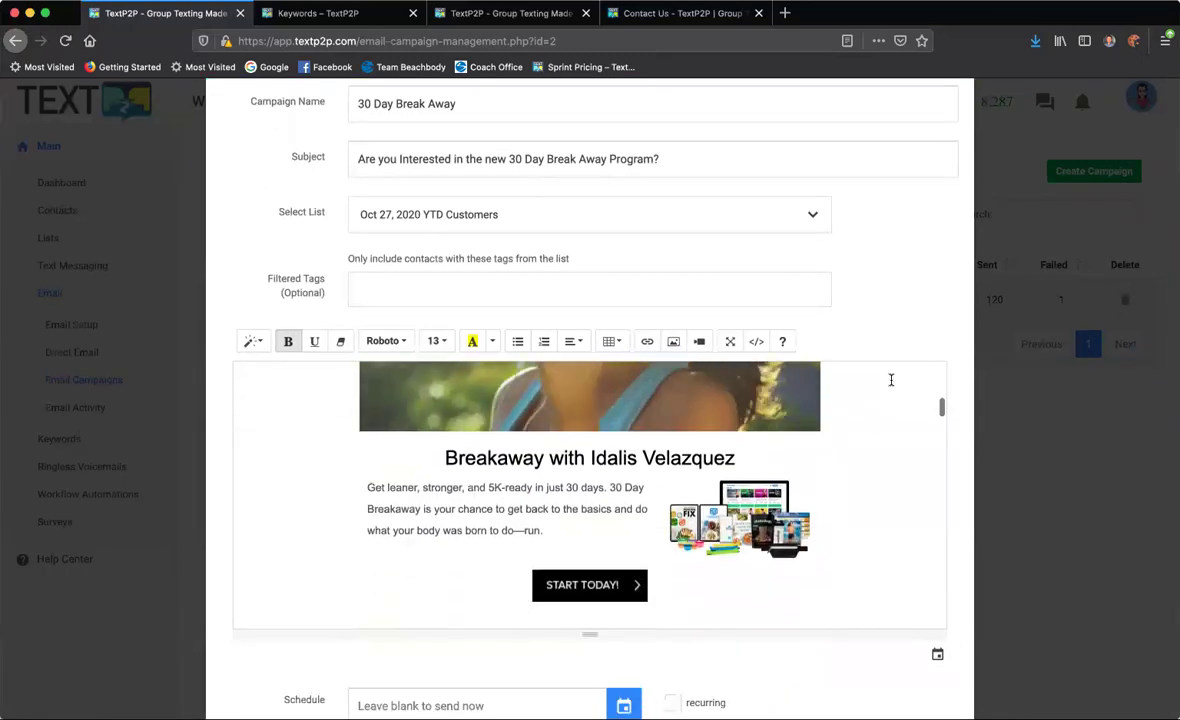
scroll(943, 277, "down", 3)
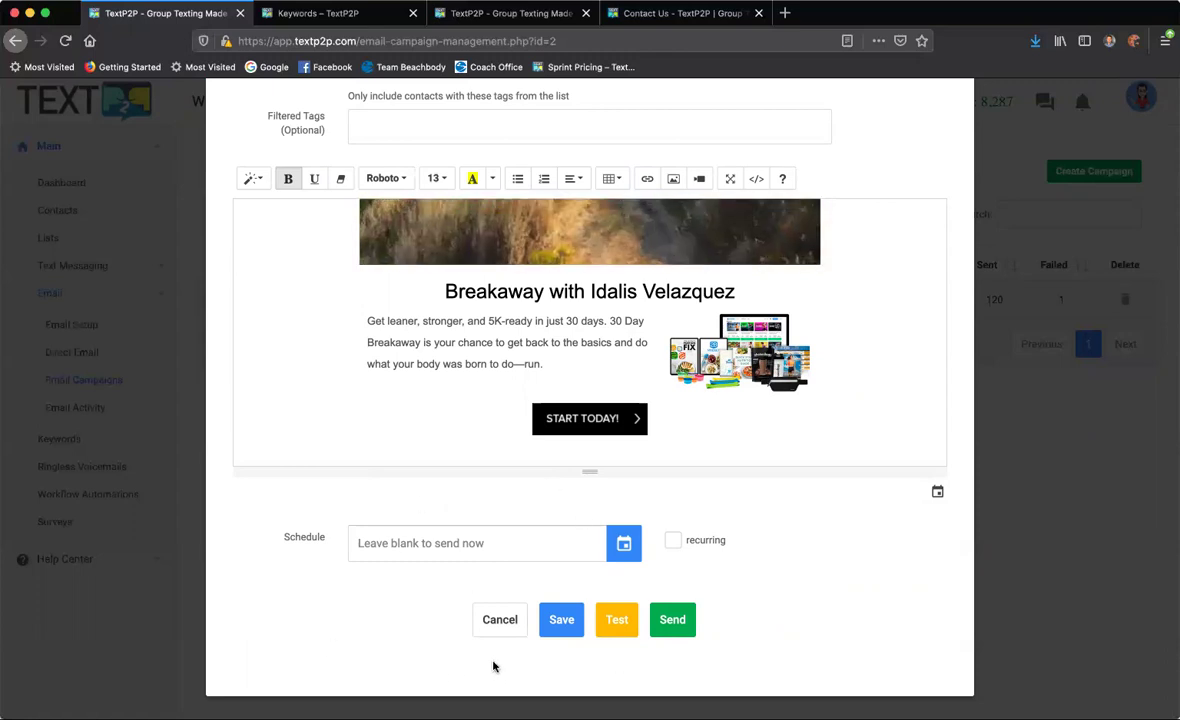
left_click(562, 623)
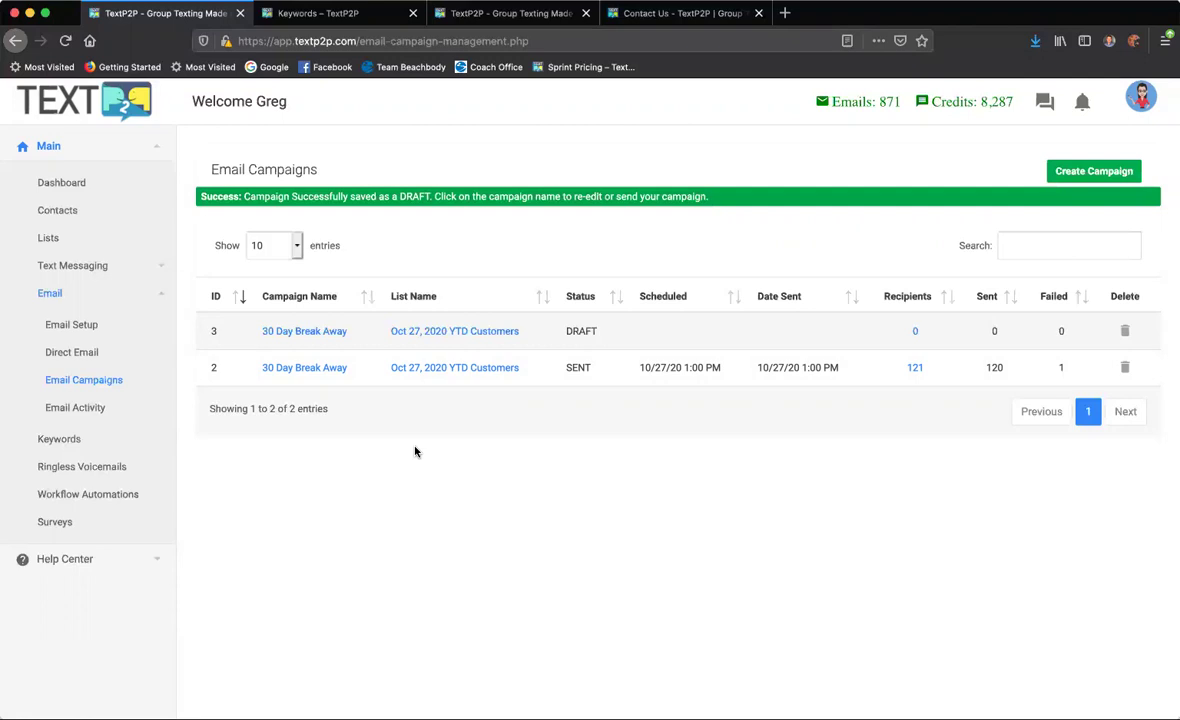
Review the email activity log of individual messages and their statuses, and return to the blank direct email form
left_click(112, 405)
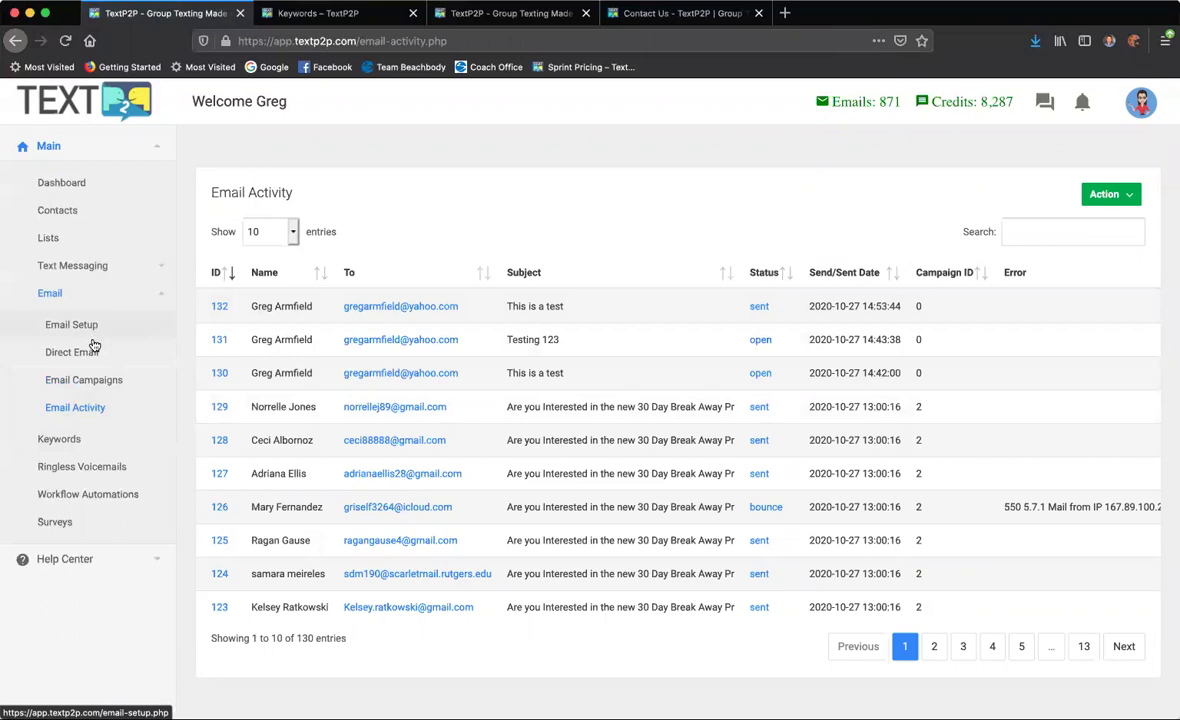
left_click(87, 349)
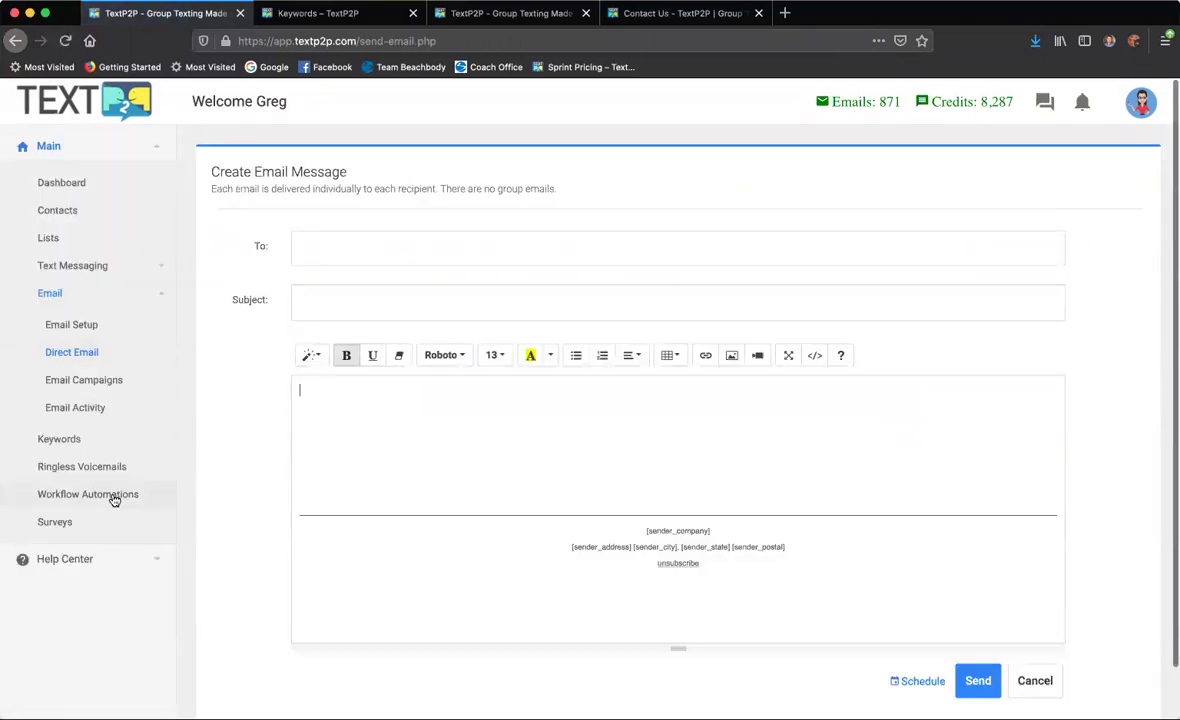
Open the New SC Lead workflow automation and start a new email event, checking the fields of its form
left_click(113, 496)
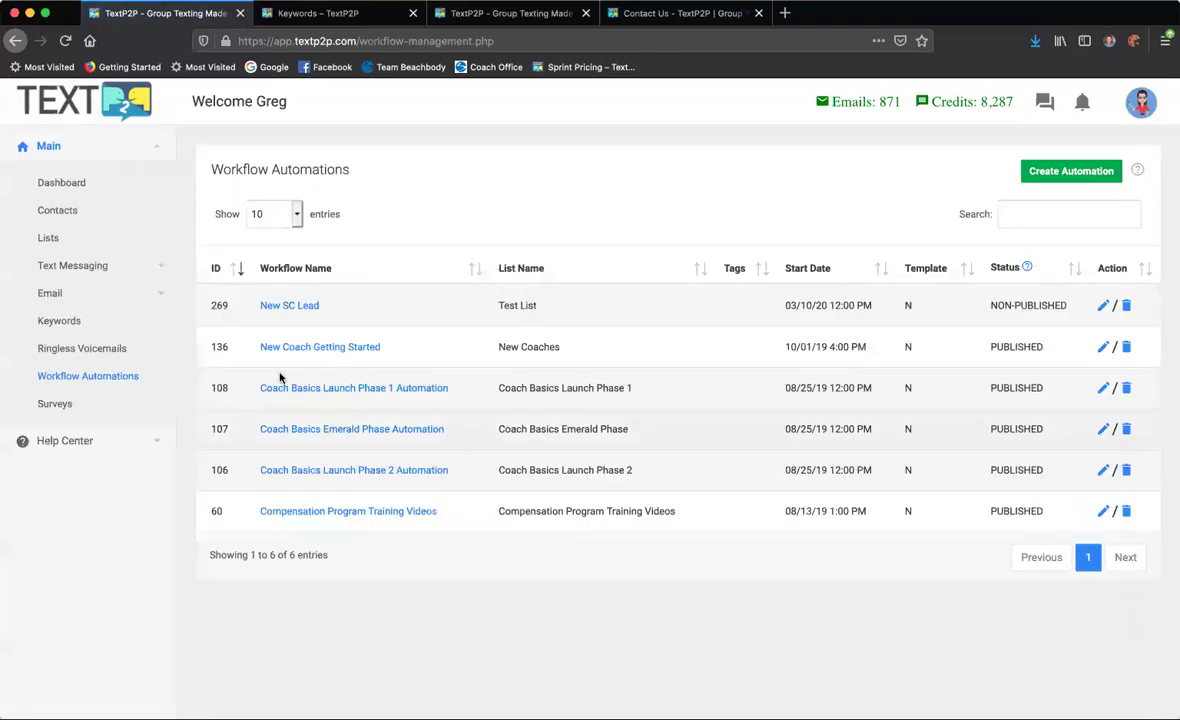
left_click(294, 306)
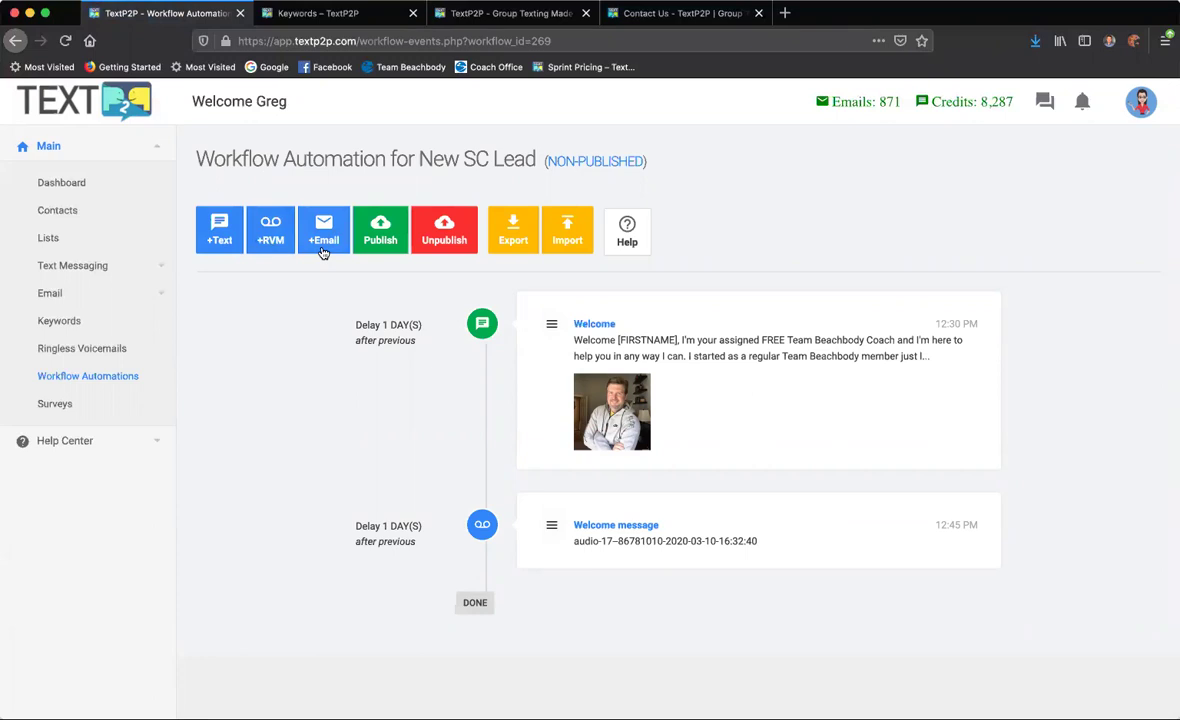
left_click(324, 238)
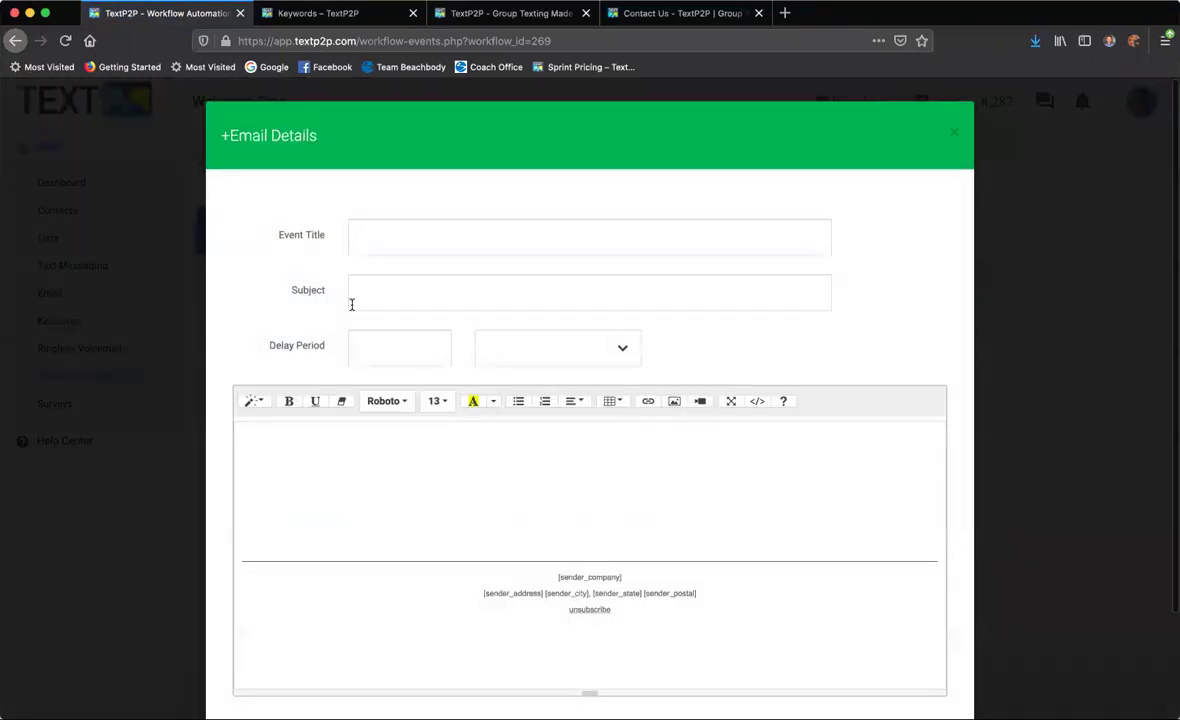
scroll(293, 327, "down", 3)
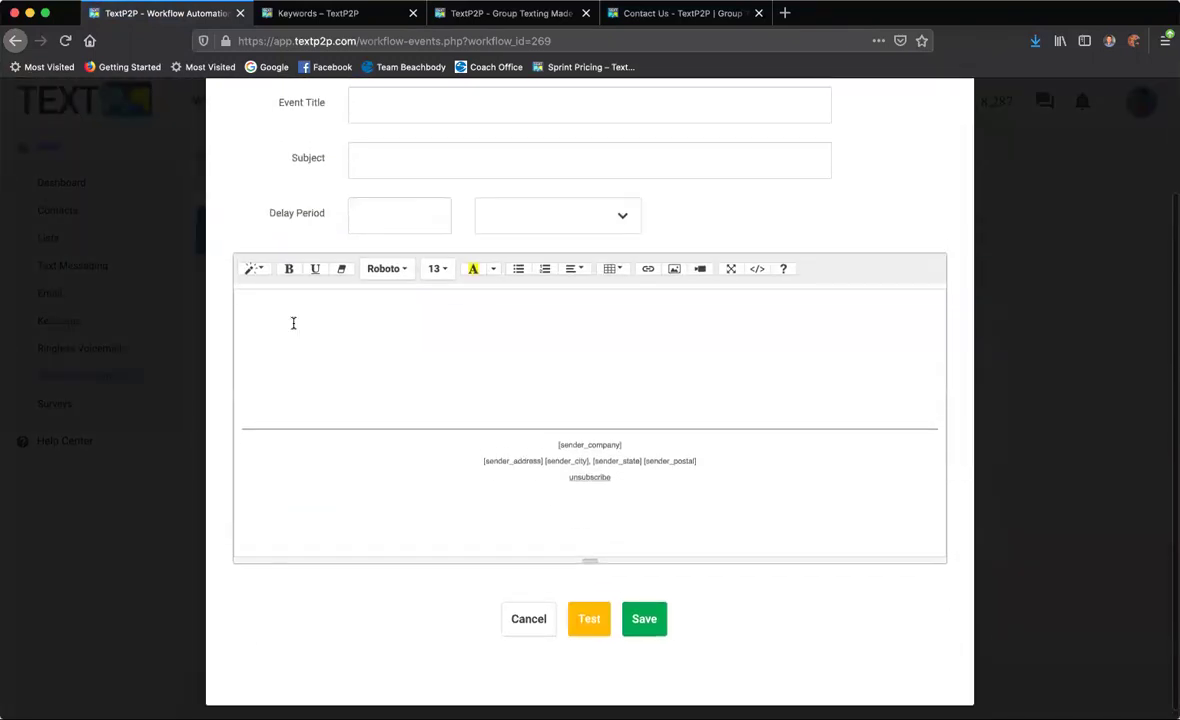
scroll(293, 327, "up", 3)
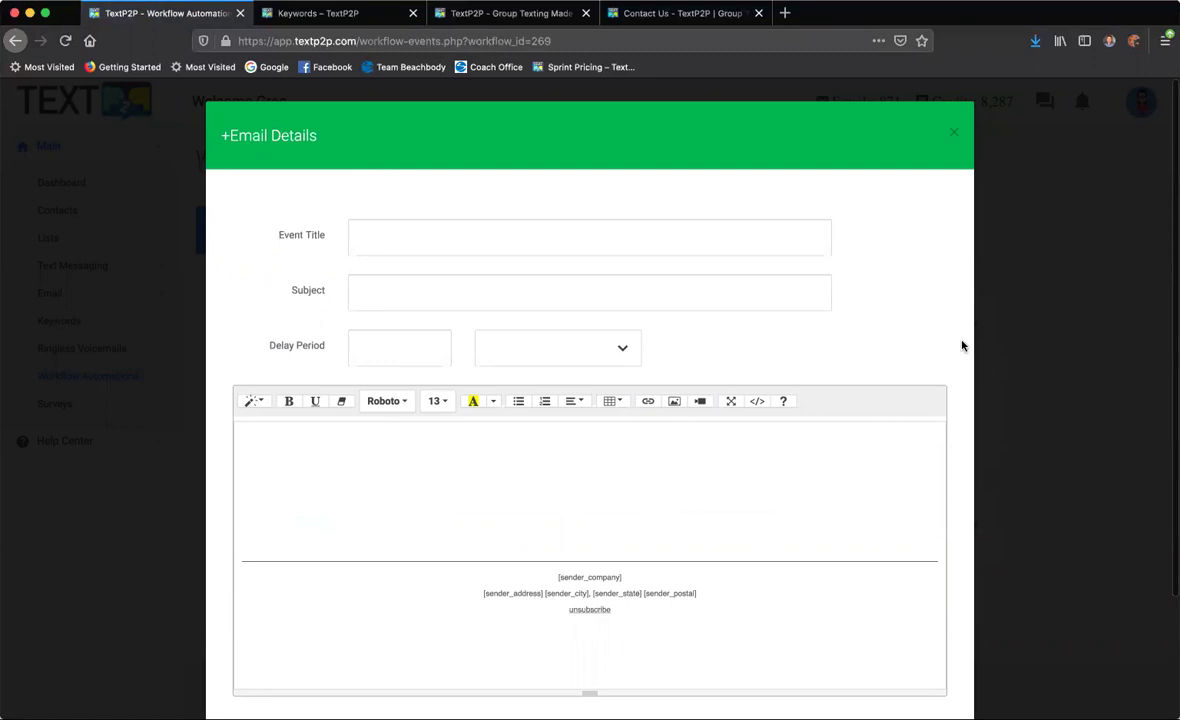
scroll(961, 343, "down", 3)
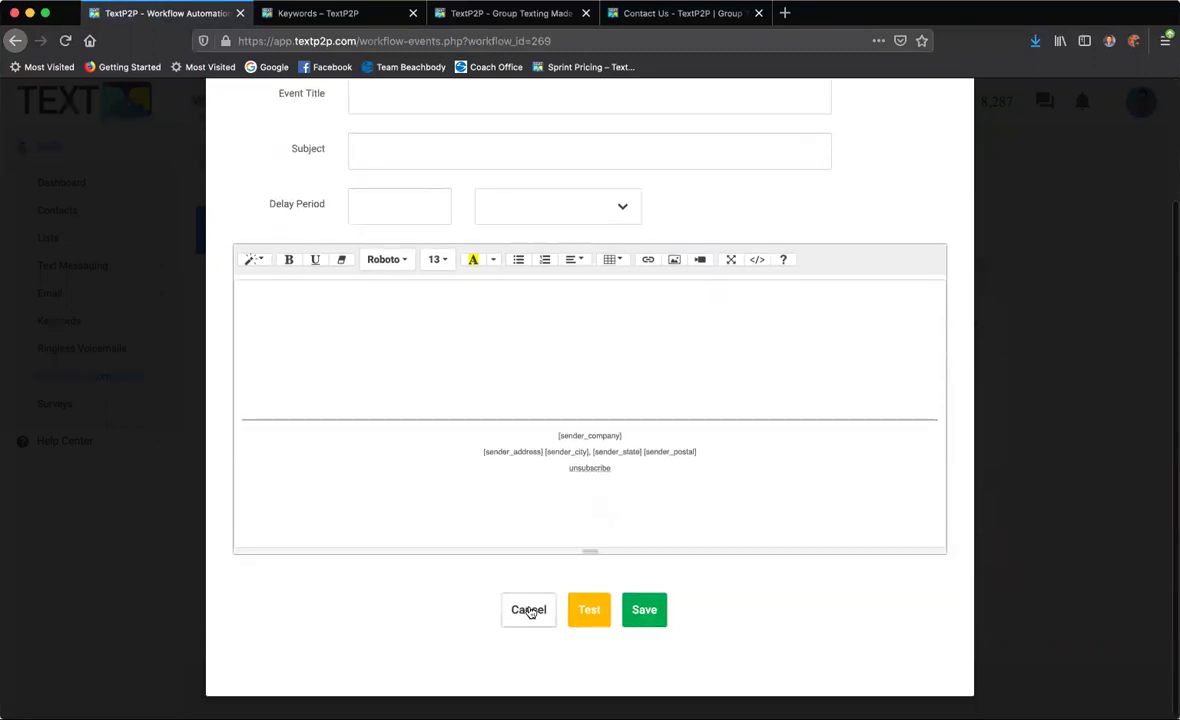
scroll(410, 480, "up", 3)
Title the workflow's email event "test email" and give it the subject "This is a test"
left_click(432, 246)
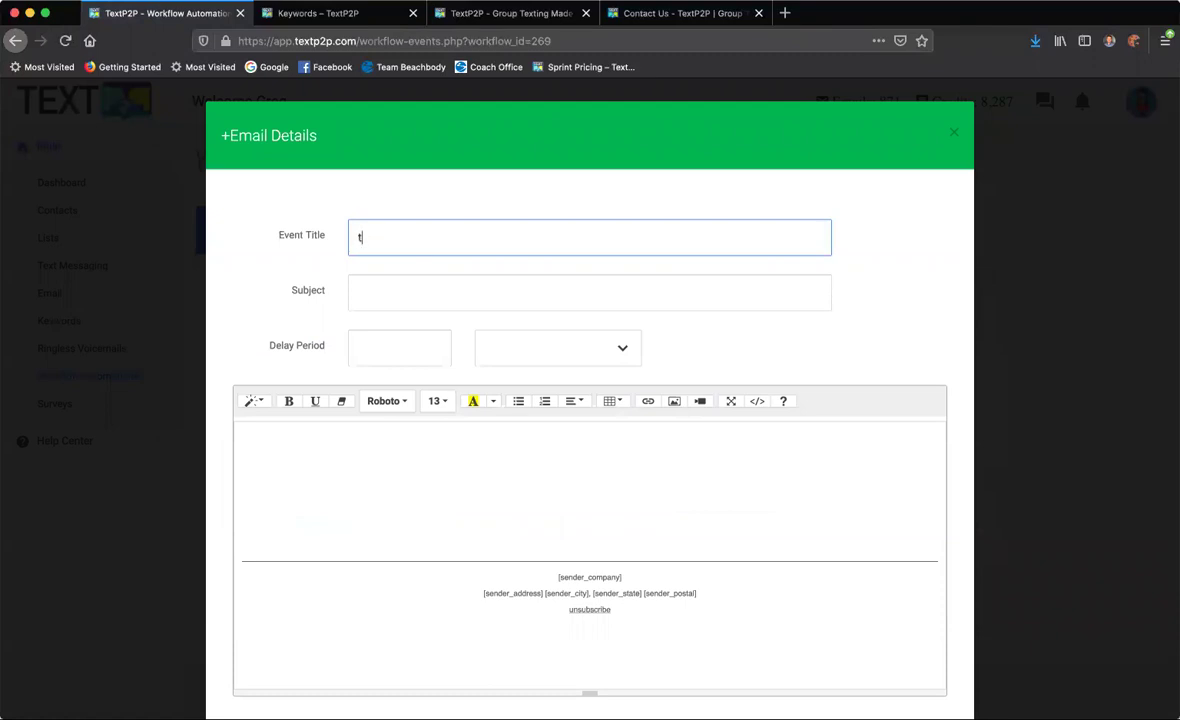
type("test email")
key("Tab")
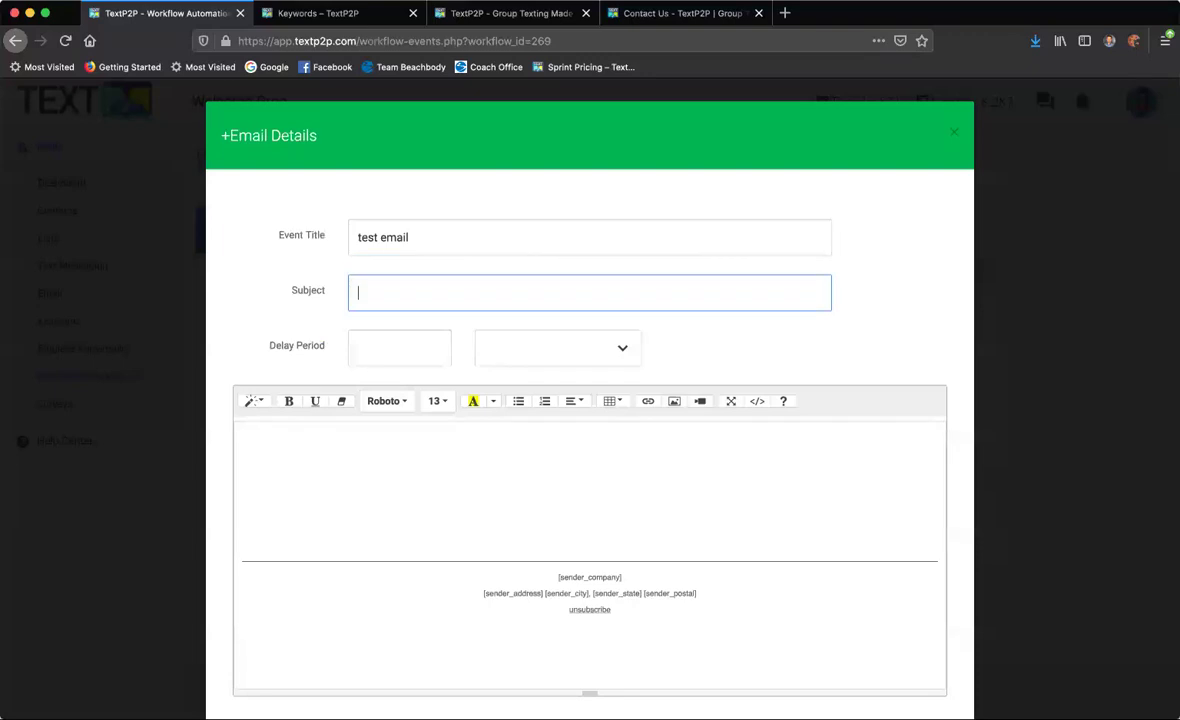
type("Hi")
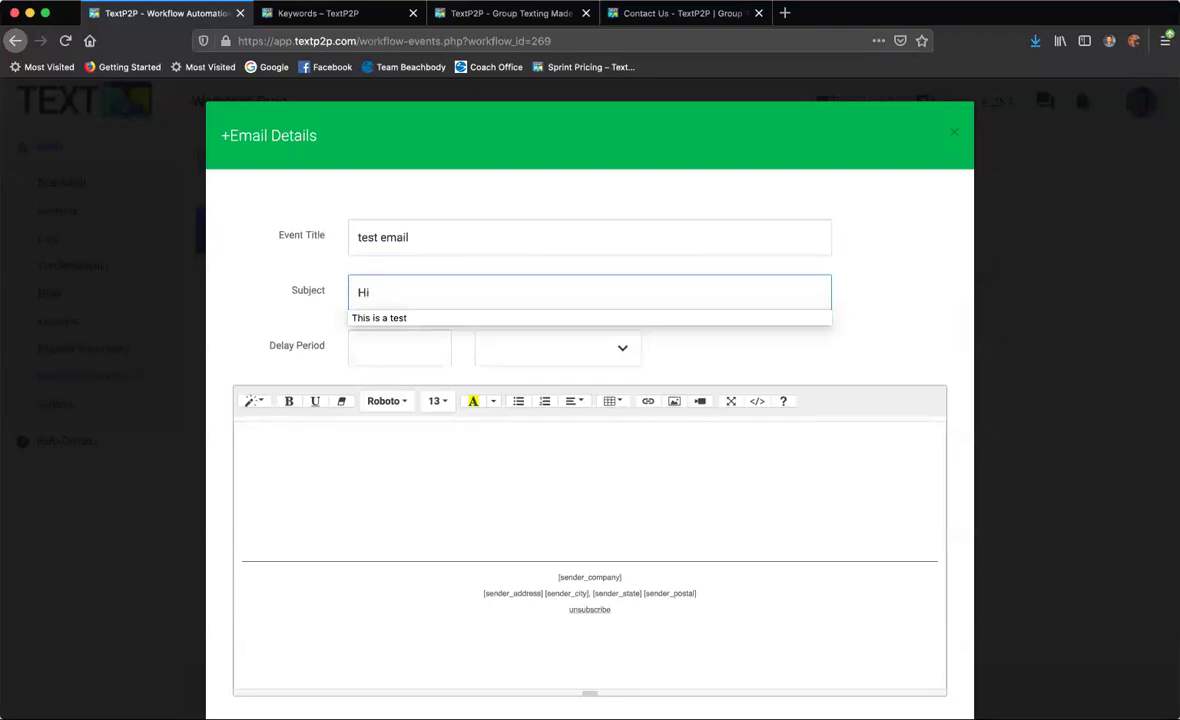
left_click(410, 317)
Set the email event's delay period to 1 Day(s), leave the message body empty and save the event to the workflow
left_click(400, 343)
type("1")
left_click(485, 353)
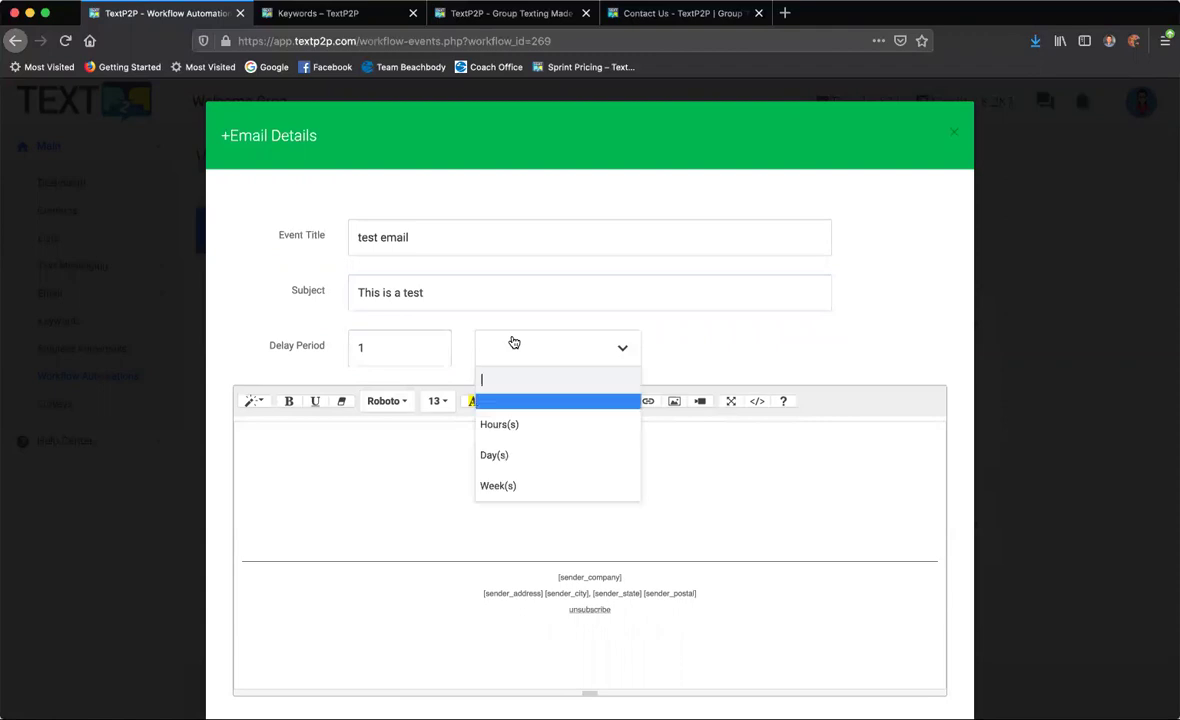
left_click(524, 453)
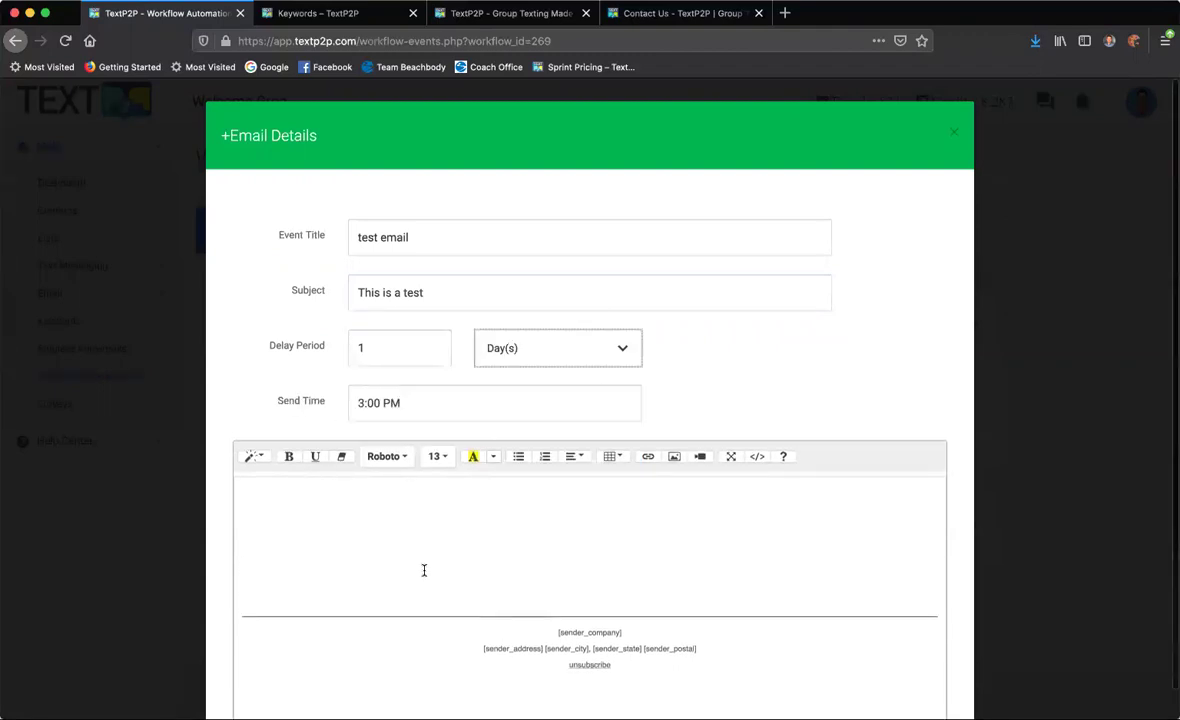
left_click(379, 524)
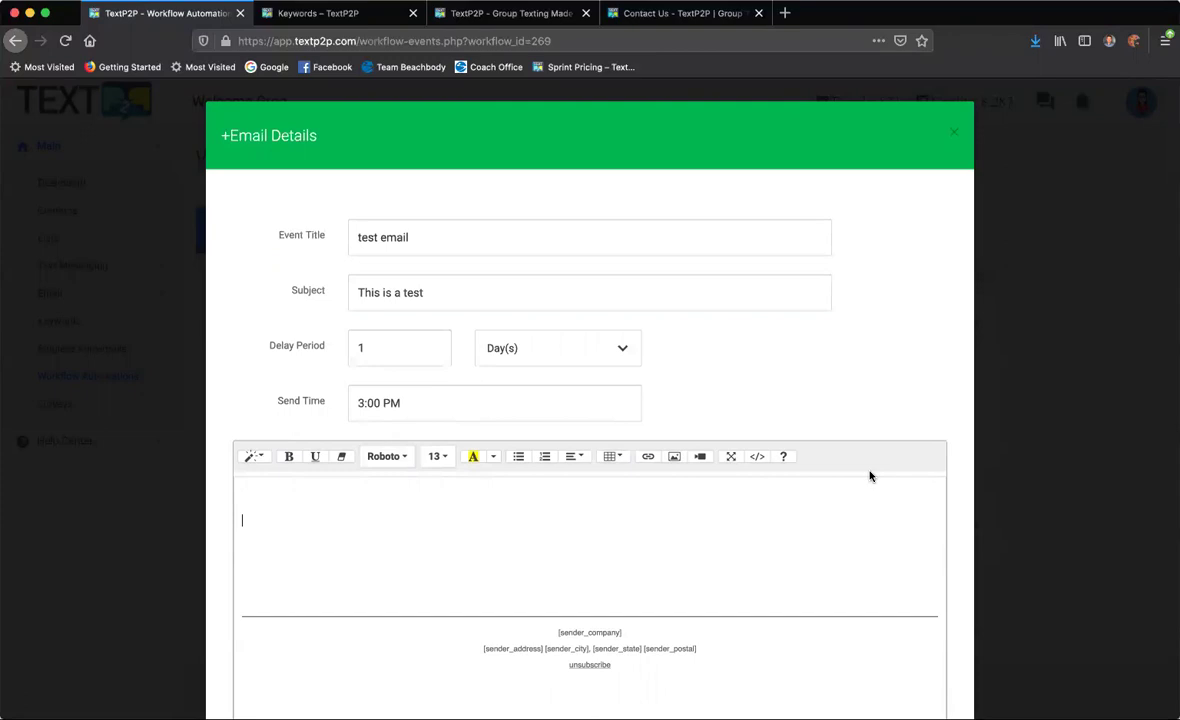
scroll(906, 372, "down", 3)
left_click(640, 612)
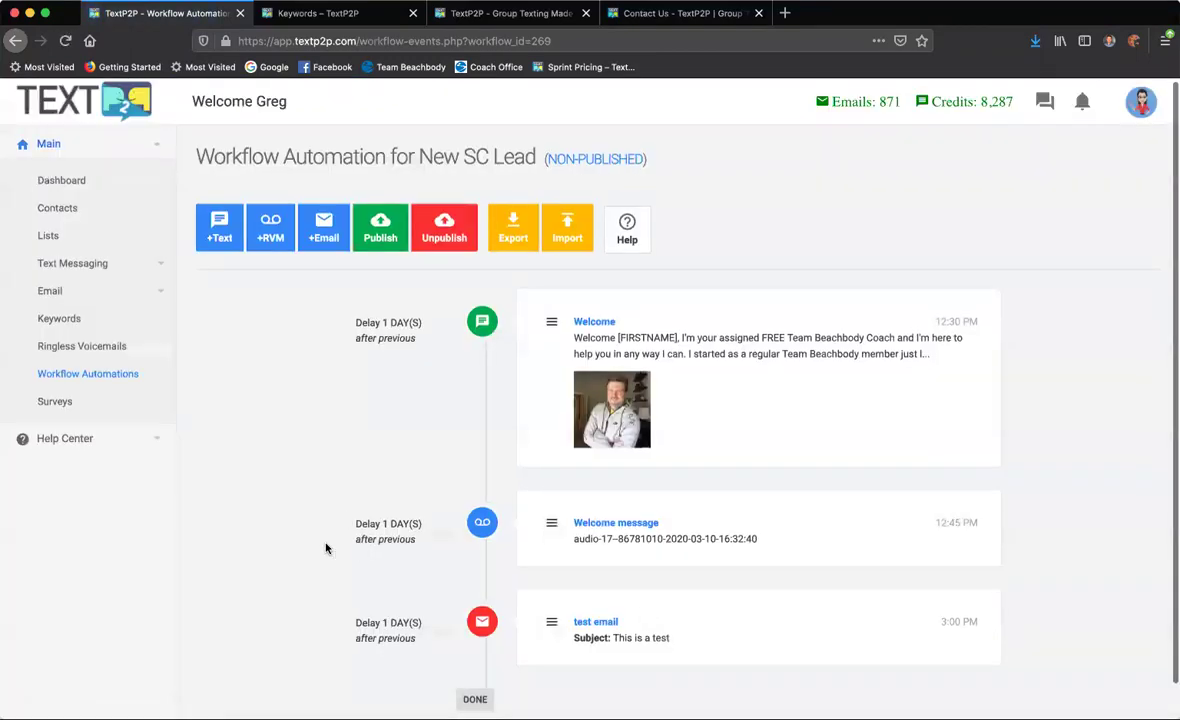
Look over the New SC Lead workflow's sequence of text, voicemail and email events
scroll(325, 548, "down", 1)
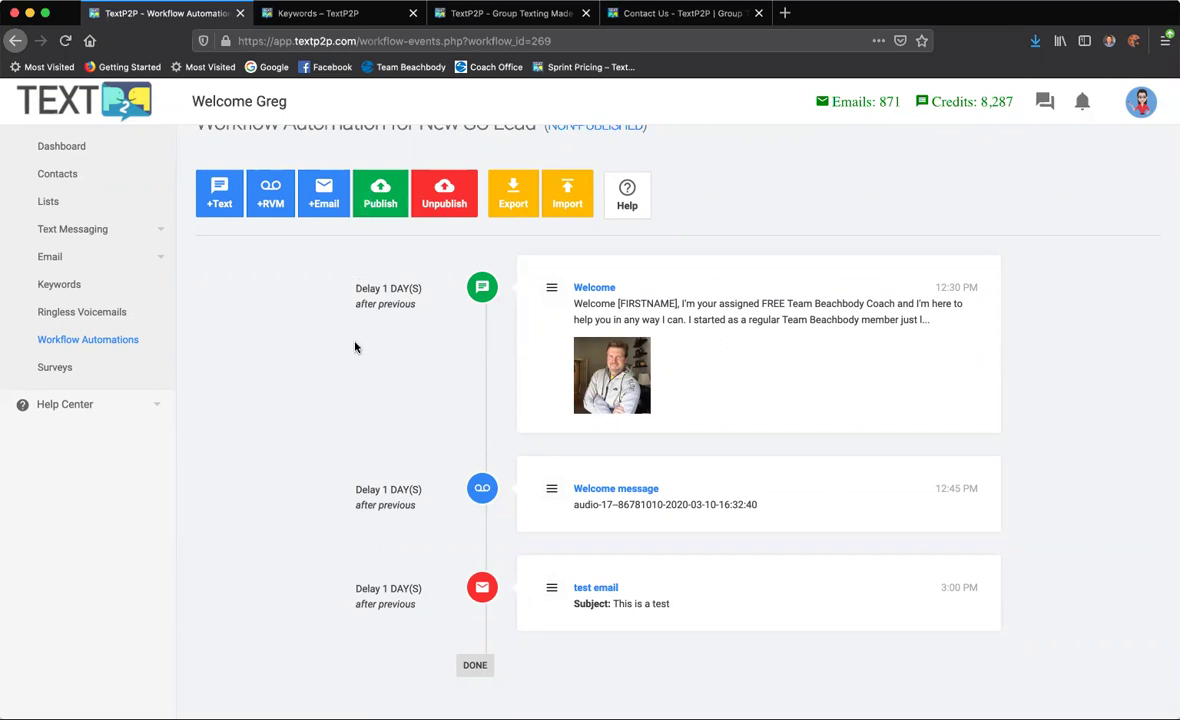
scroll(356, 345, "up", 2)
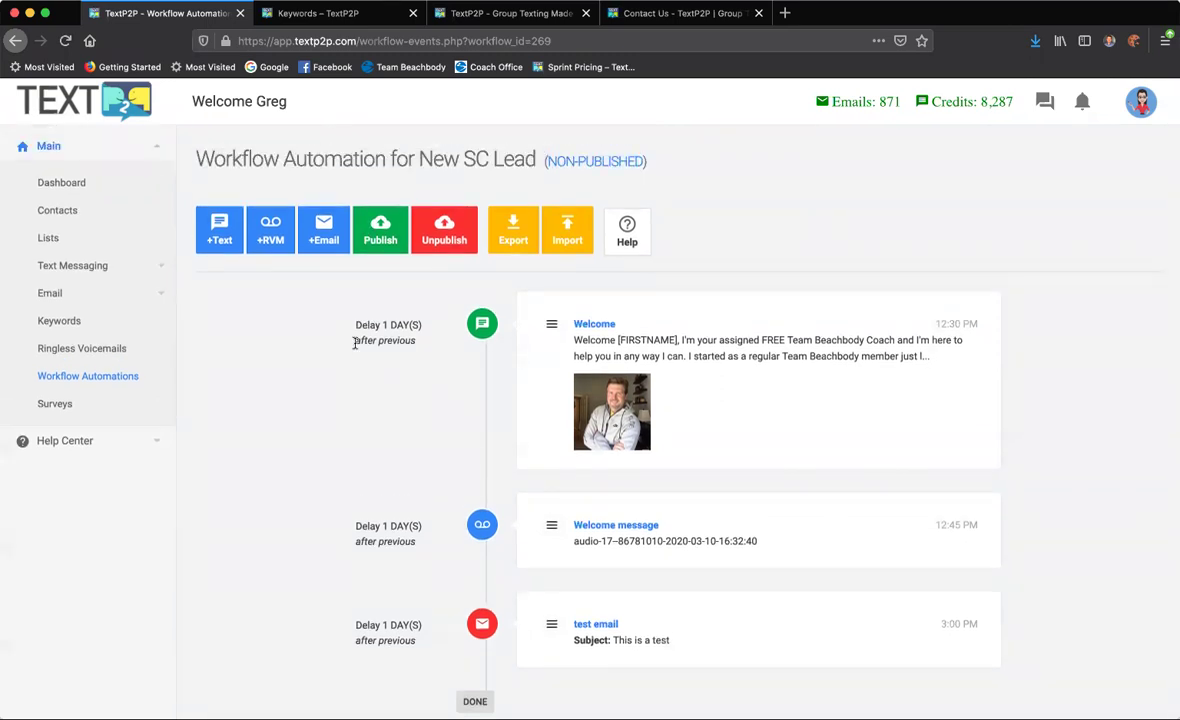
scroll(355, 343, "up", 1)
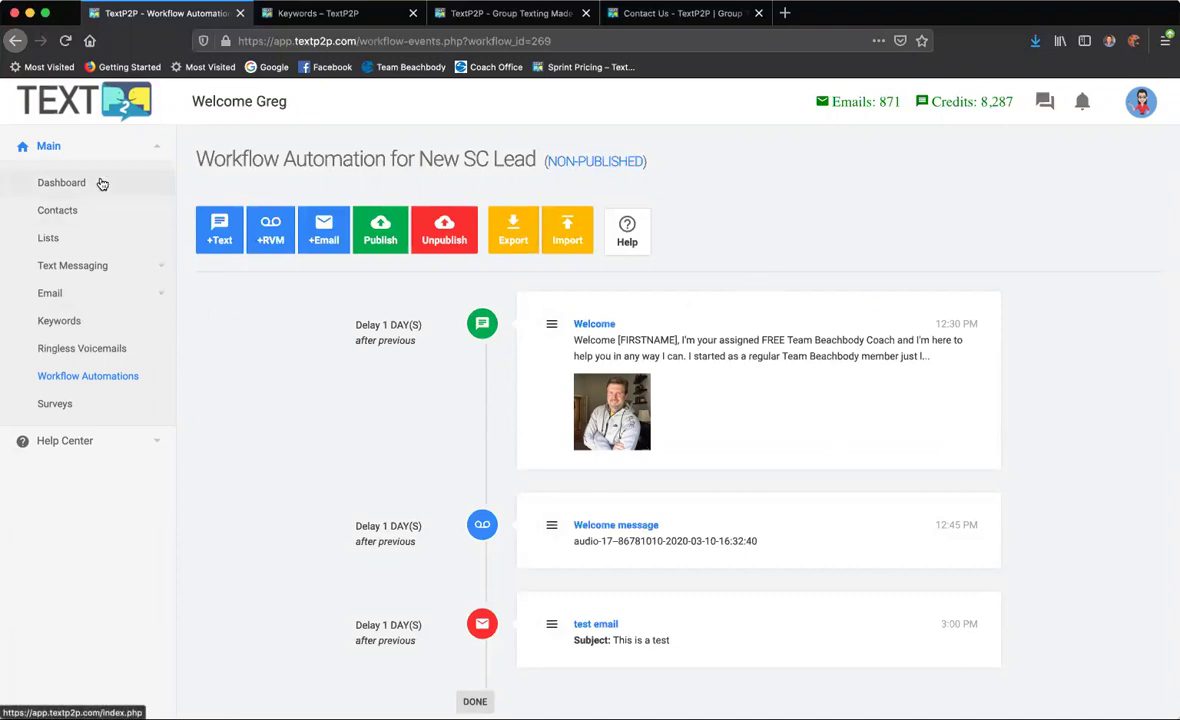
Open the dashboard and examine the email statistics, including credits, limits, open and unsubscribe rates and the monthly messages chart
left_click(101, 184)
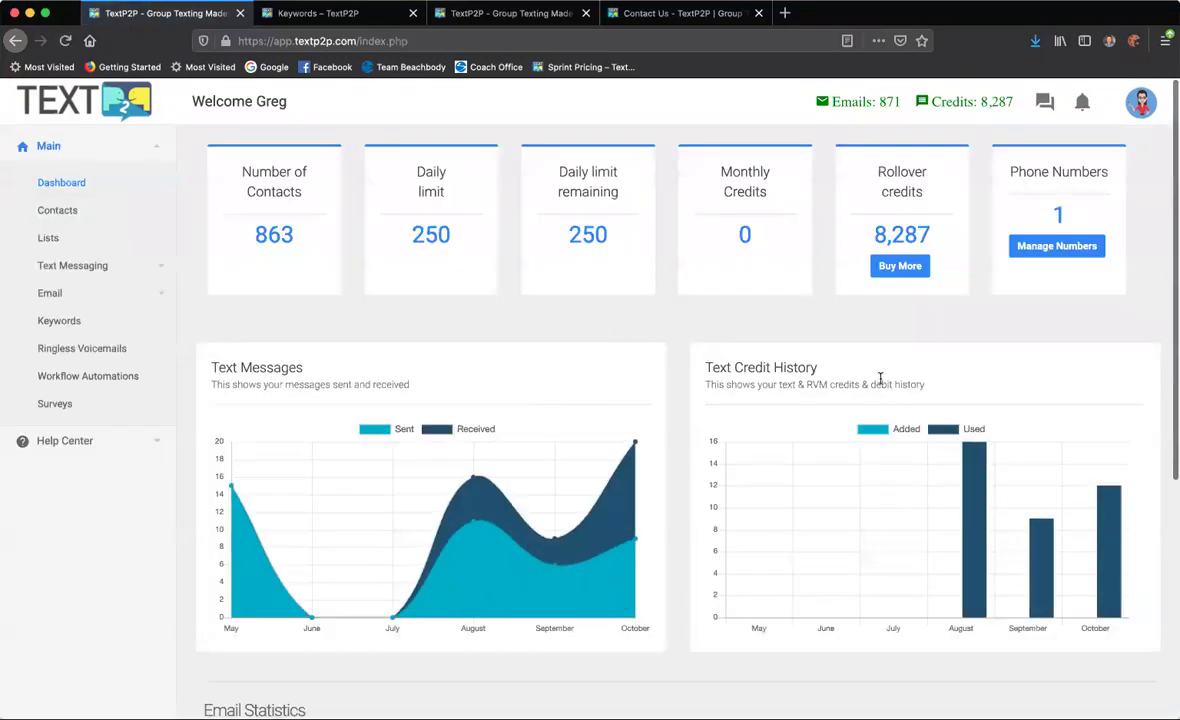
scroll(928, 363, "down", 3)
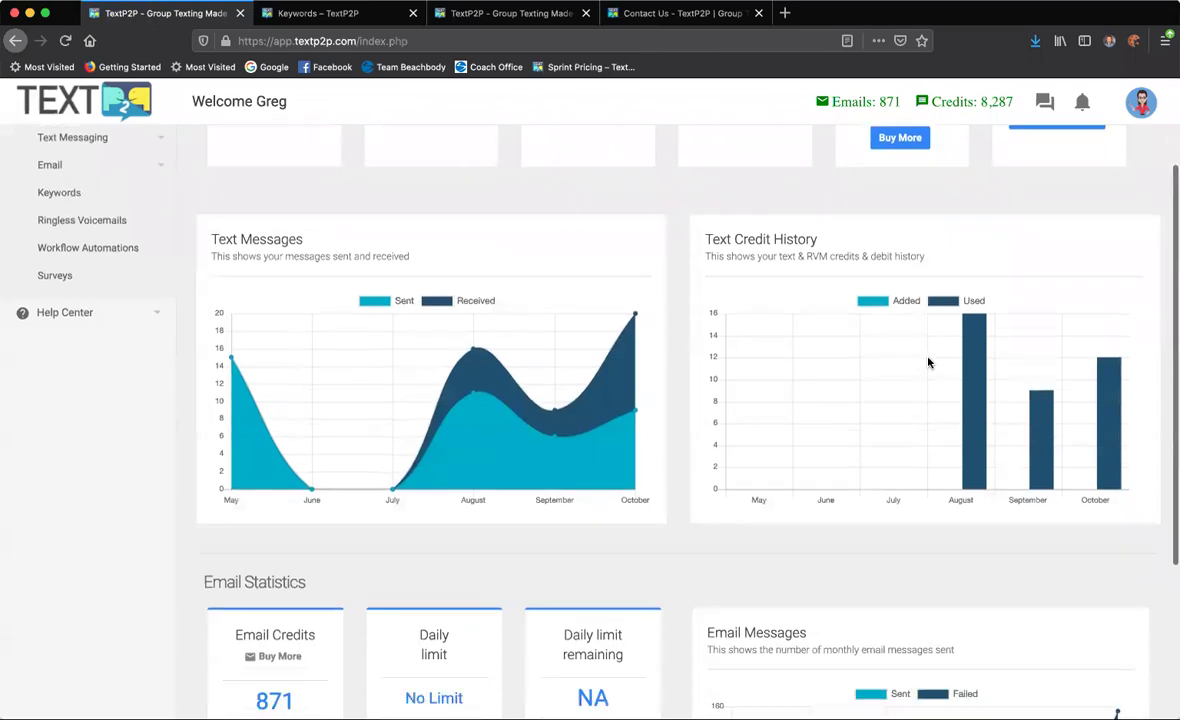
scroll(928, 363, "down", 5)
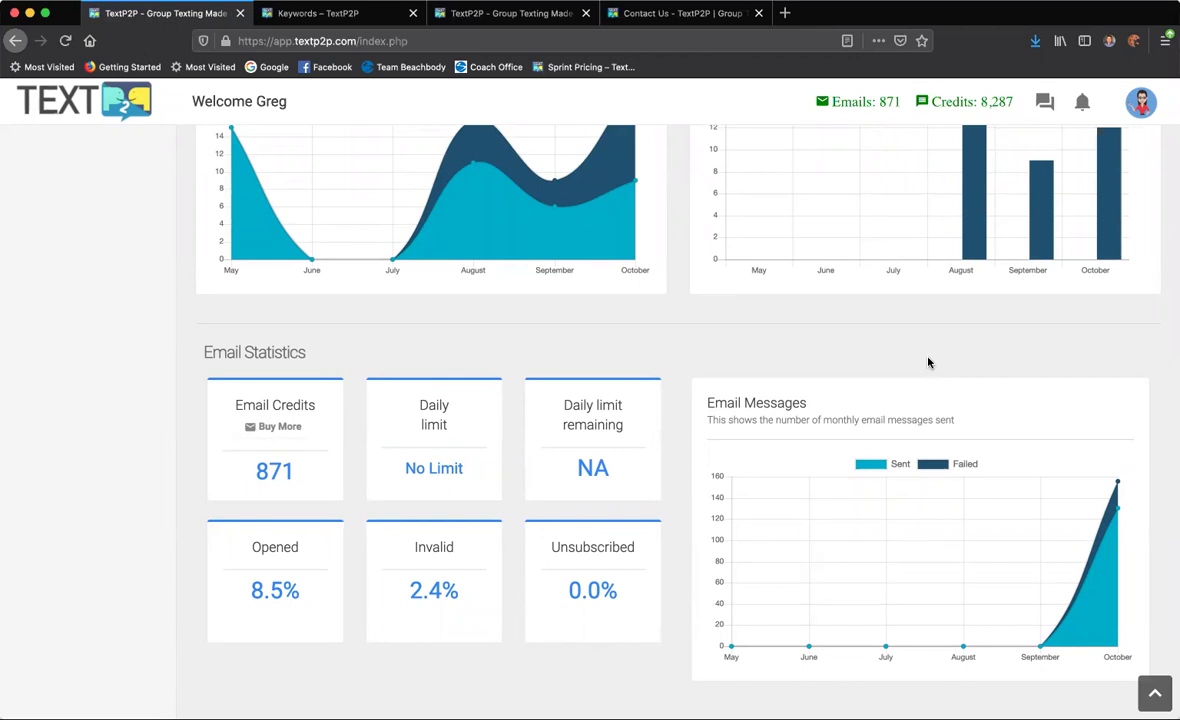
scroll(362, 477, "down", 1)
scroll(528, 580, "down", 1)
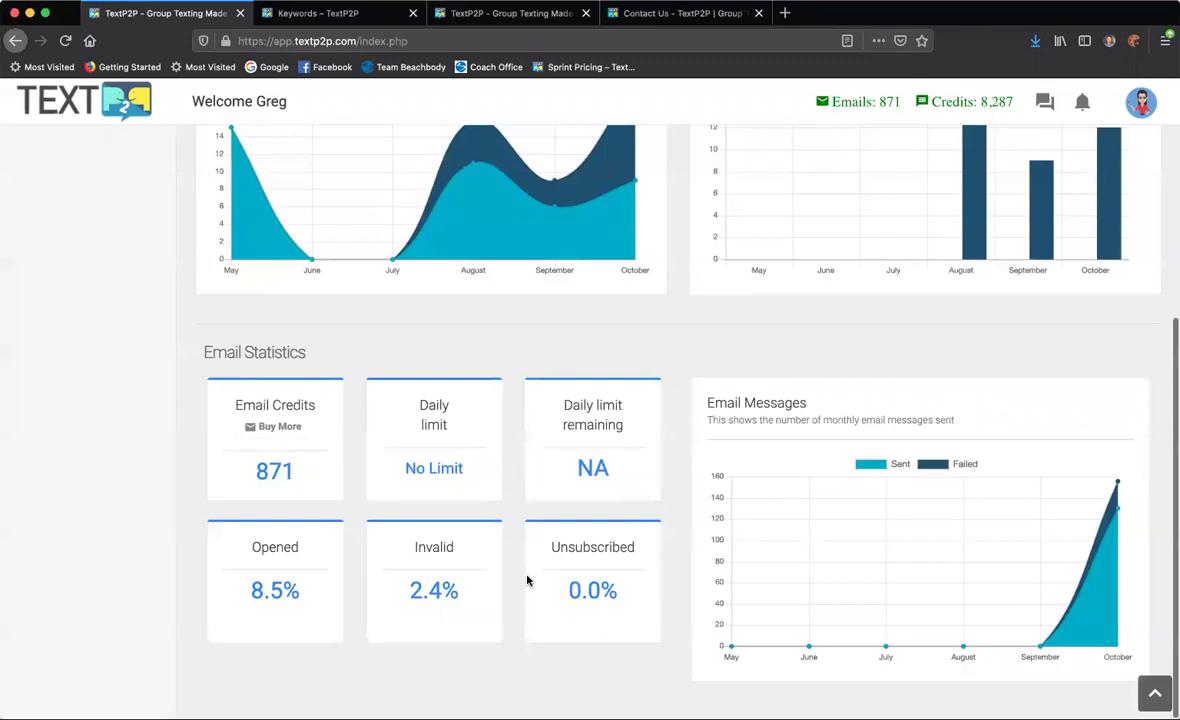
scroll(528, 580, "down", 1)
scroll(528, 580, "up", 1)
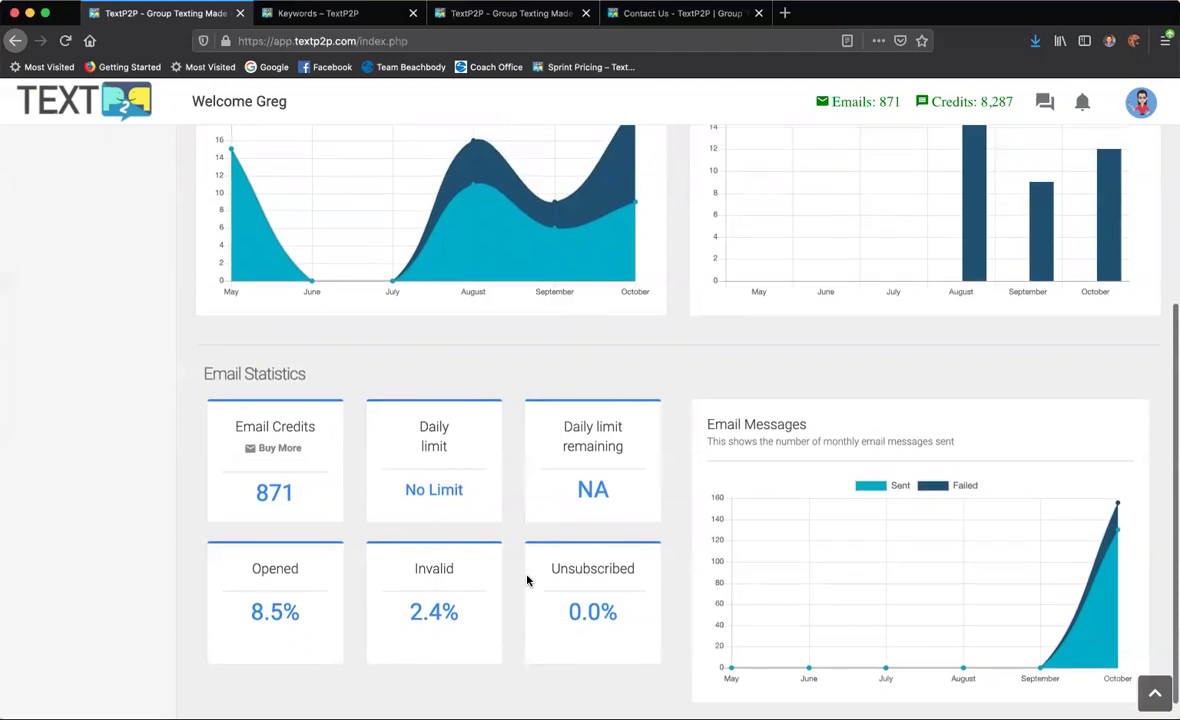